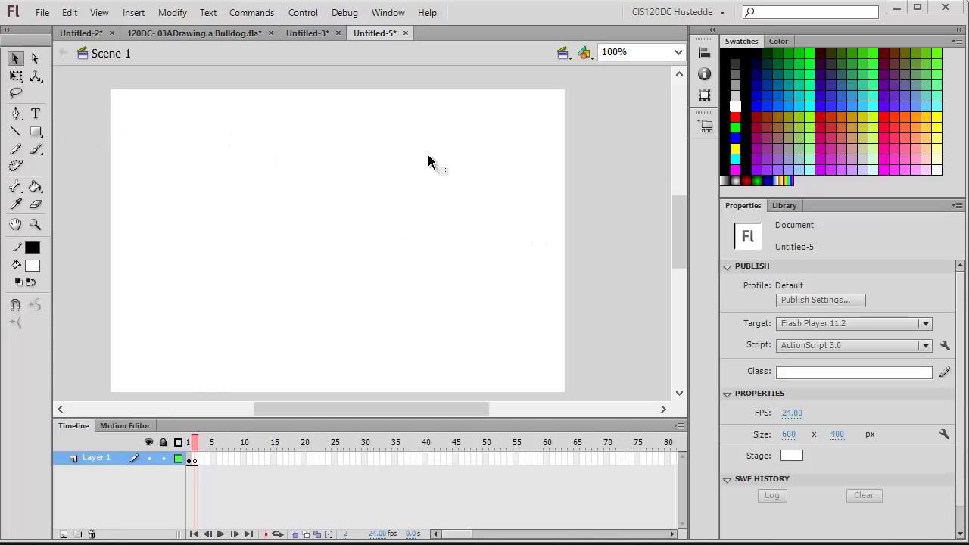
Set the document's stage colour to bright blue
left_click(793, 456)
left_click(870, 538)
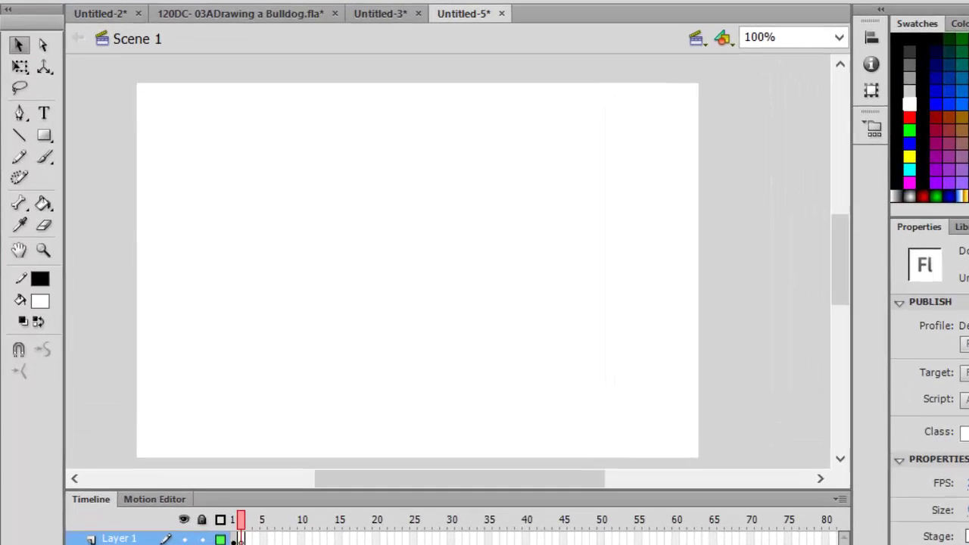
Draw a flat oval about 160 by 40 px with white fill and black outline in the upper part of the stage
left_click(53, 140)
left_click(91, 162)
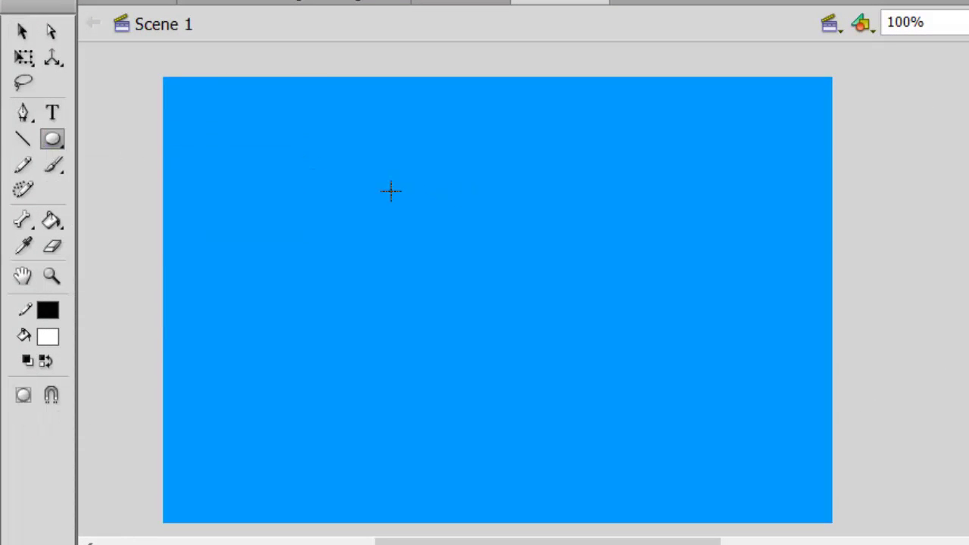
left_click_drag(412, 186, 510, 207)
key("v")
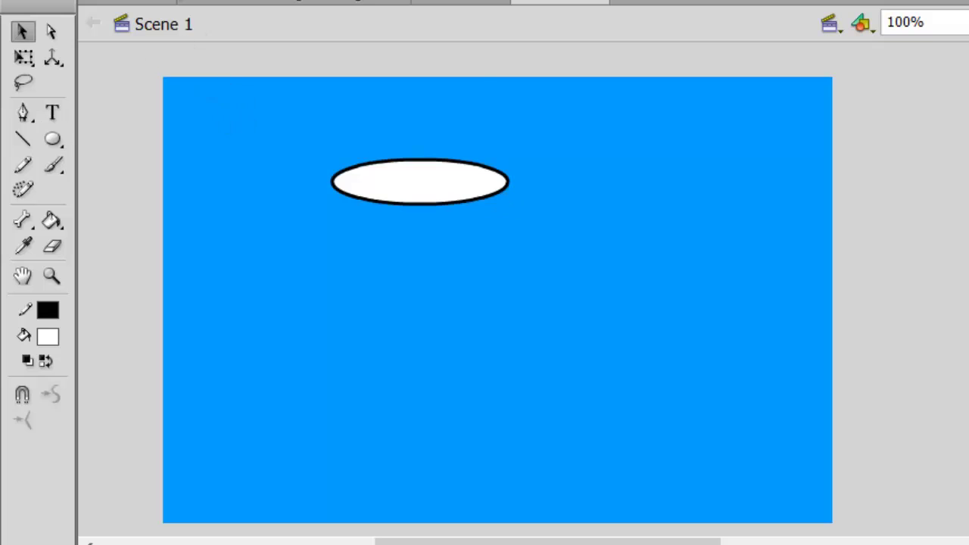
Show the rulers and delete the oval's white fill so only its black outline is kept
key("alt+v")
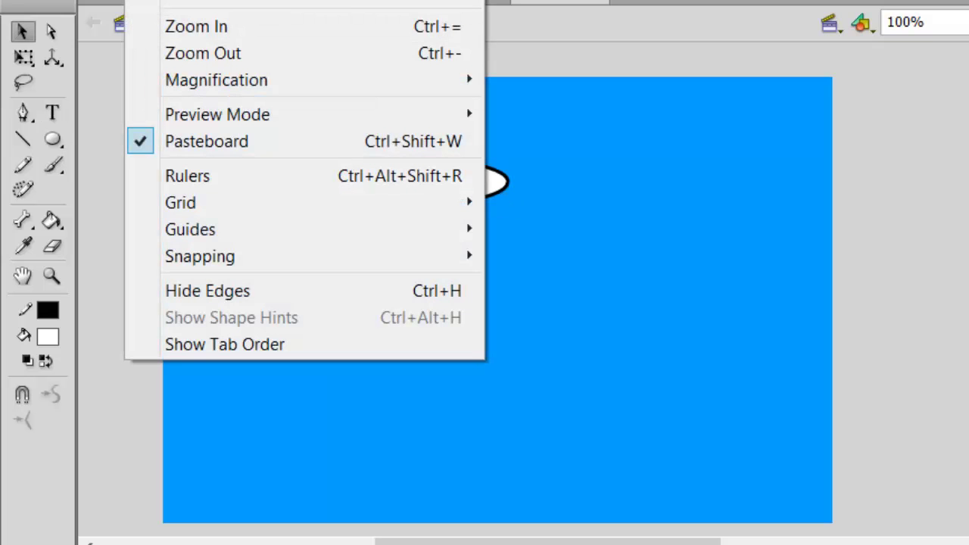
left_click(195, 176)
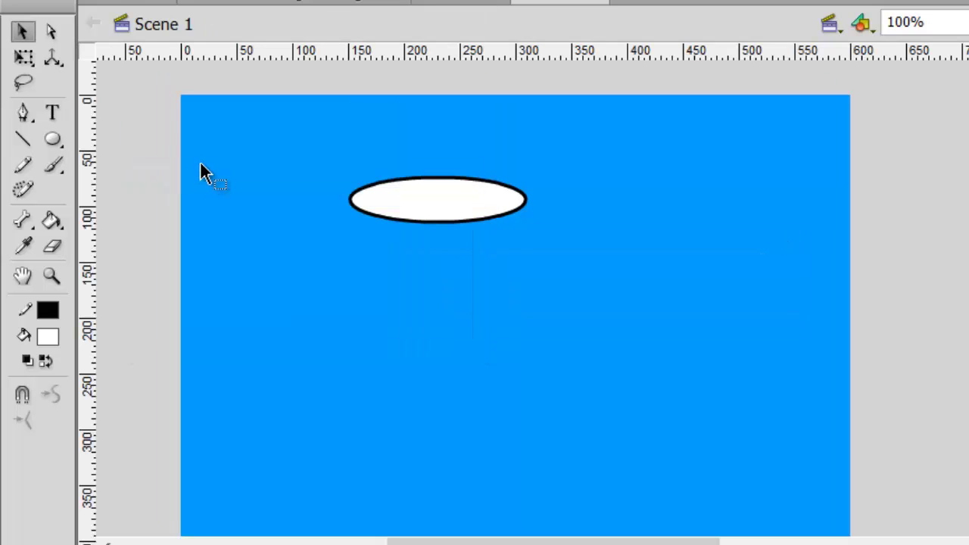
left_click(470, 202)
key("Delete")
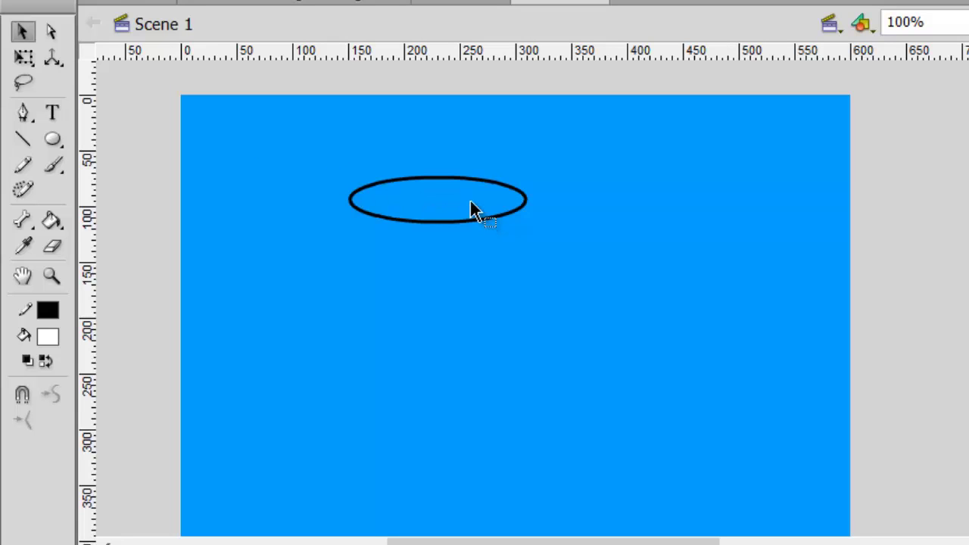
Show the oval's centre point with Free Transform and place a vertical ruler guide through it
left_click(33, 56)
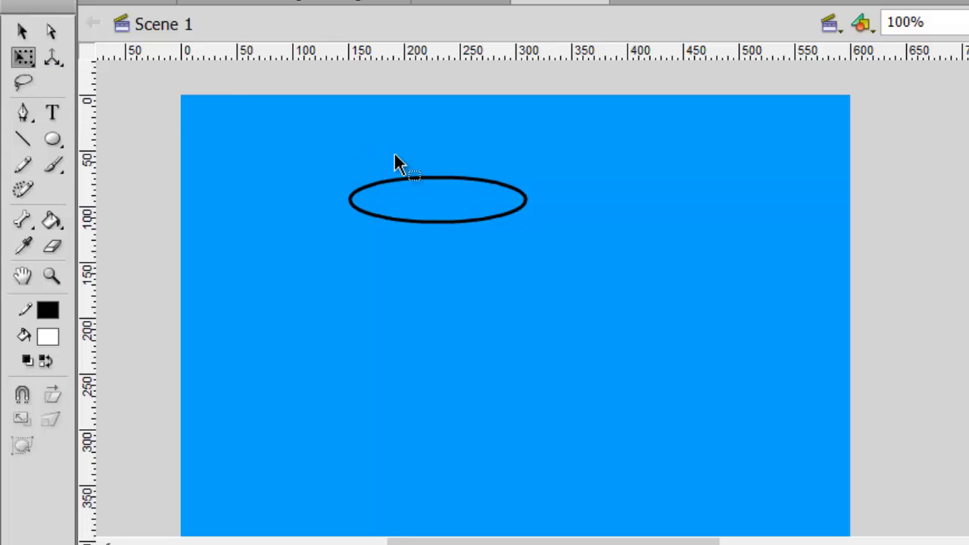
left_click(464, 178)
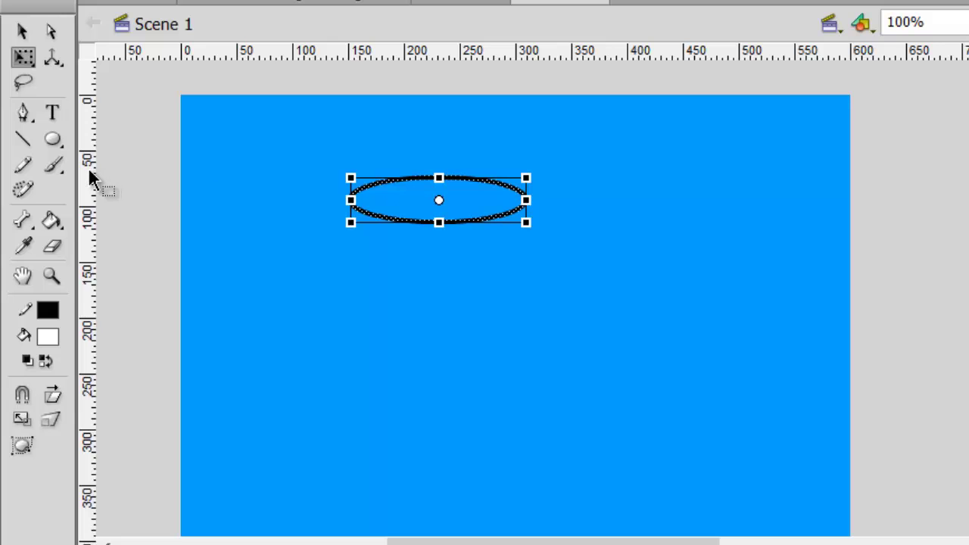
left_click_drag(90, 173, 439, 203)
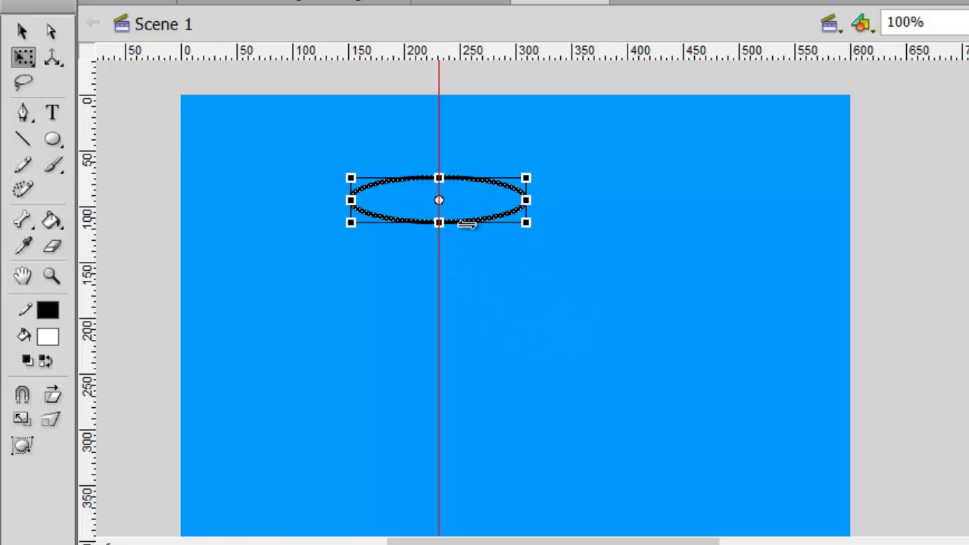
Draw a second oval about 235 by 60 px with no fill, centred on the guide below the first oval
left_click(54, 141)
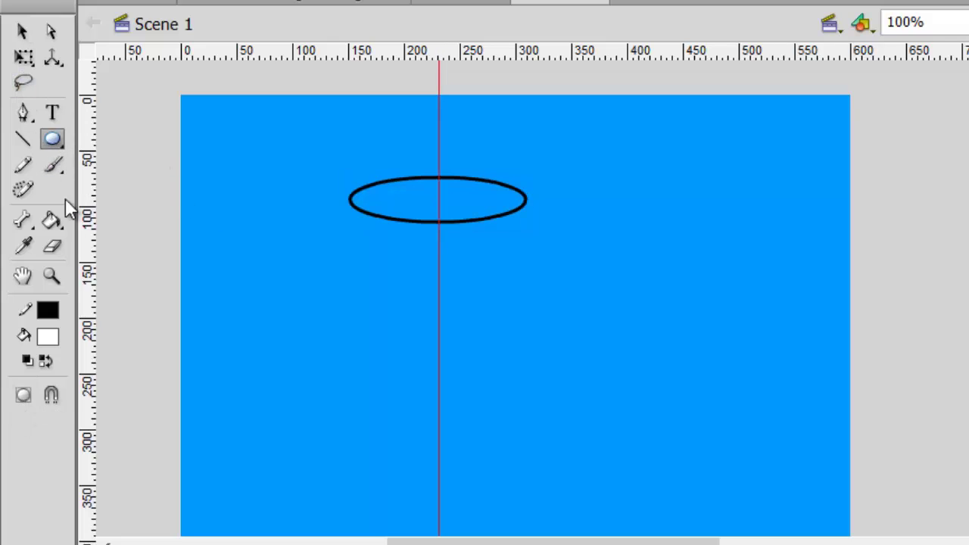
left_click(47, 338)
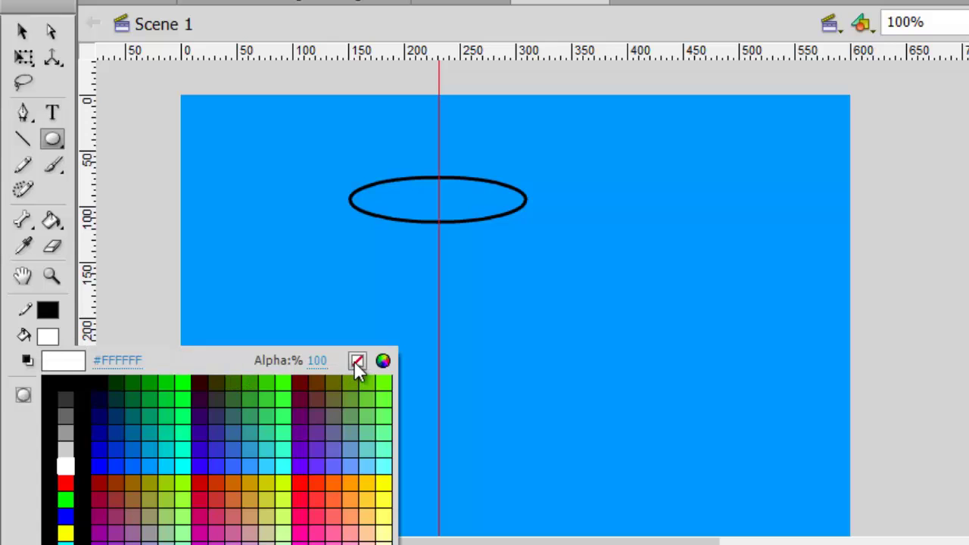
left_click(356, 361)
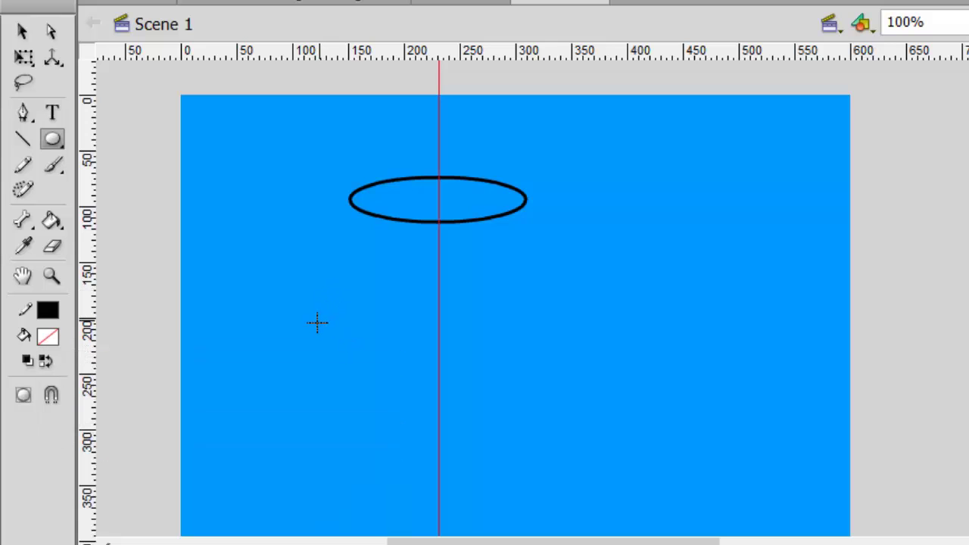
left_click_drag(311, 323, 572, 387)
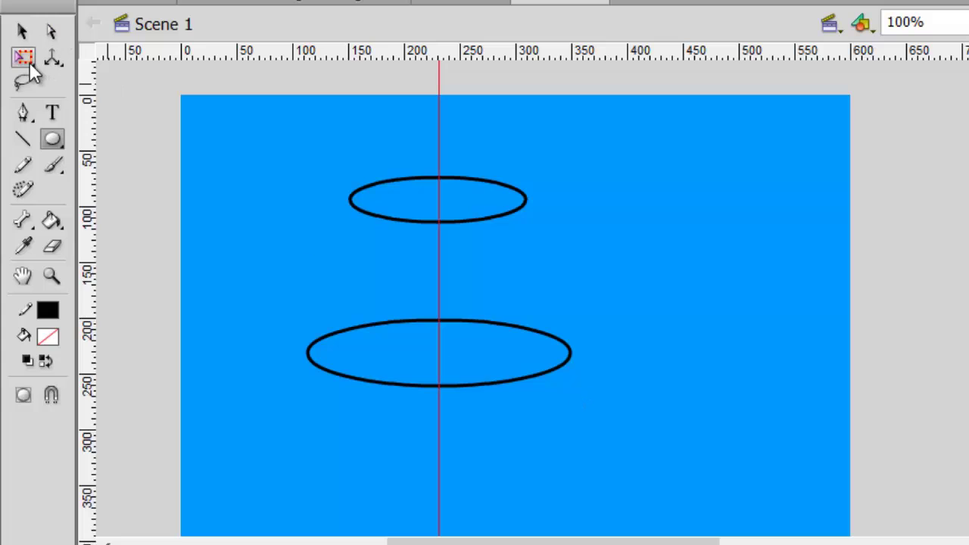
Move the larger oval up about 15 px, keeping it centred on the vertical guide
left_click(29, 62)
left_click(523, 331)
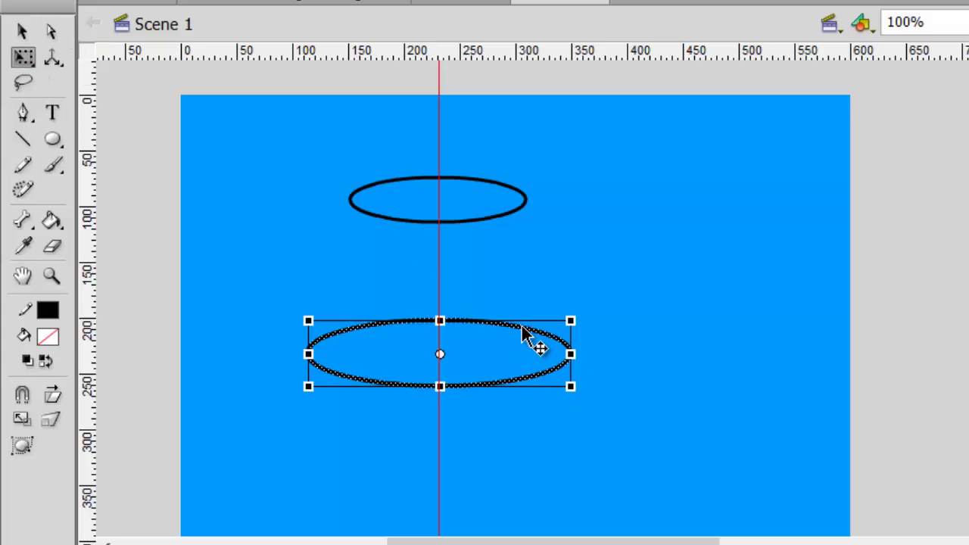
mouse_move(523, 328)
left_mouse_down()
mouse_move(519, 299)
mouse_move(521, 314)
left_mouse_up()
left_click(575, 359)
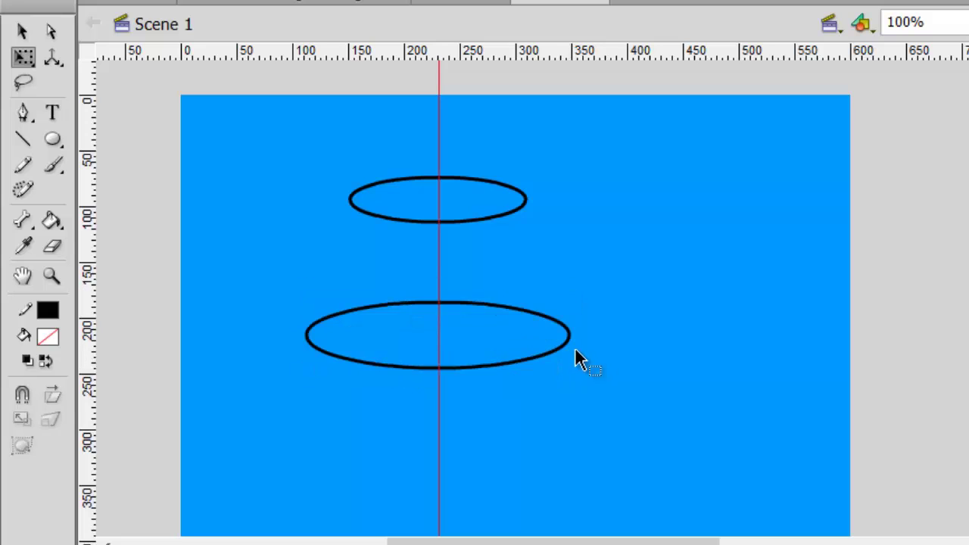
Draw two straight lines joining the left and right ends of the small oval to those of the large oval
scroll(368, 331, "up", 2)
key("v")
left_click(642, 320)
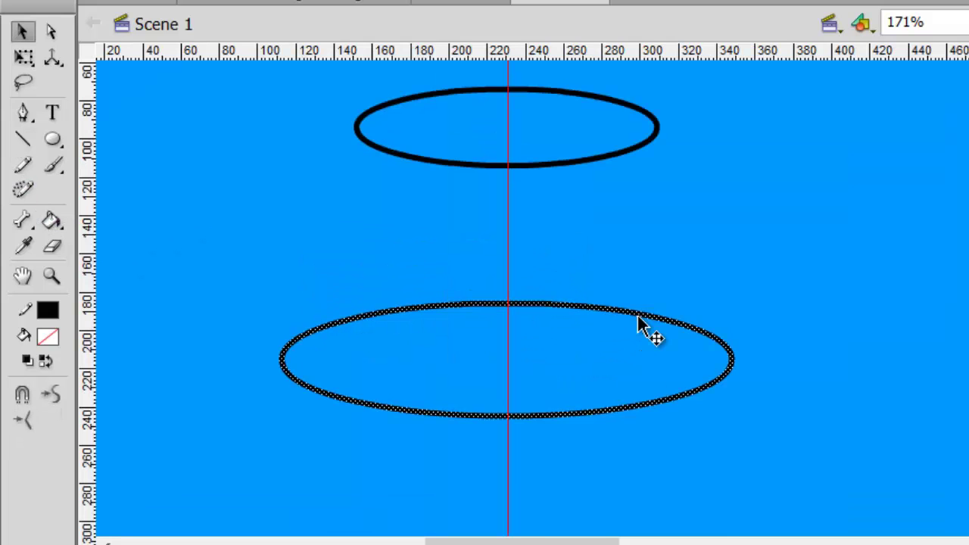
left_click(401, 252)
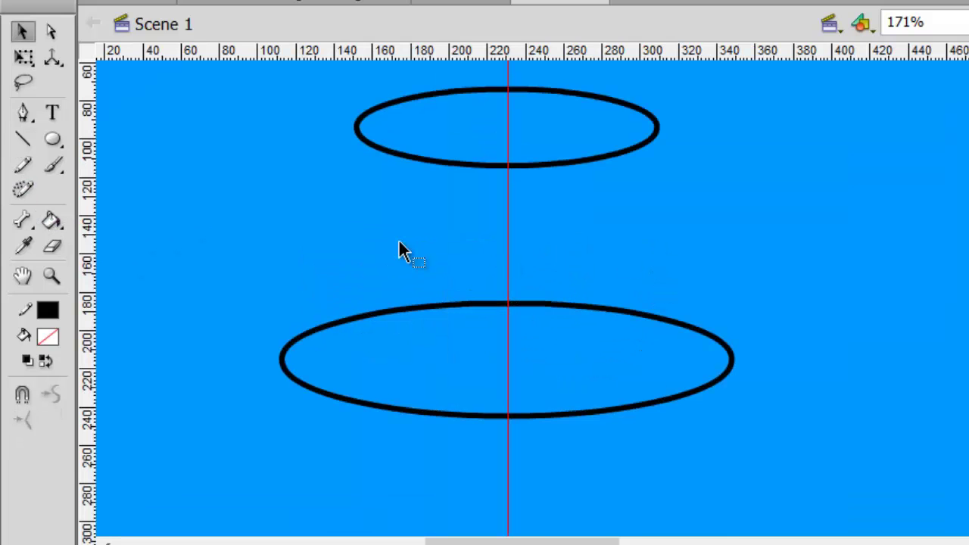
left_click(24, 140)
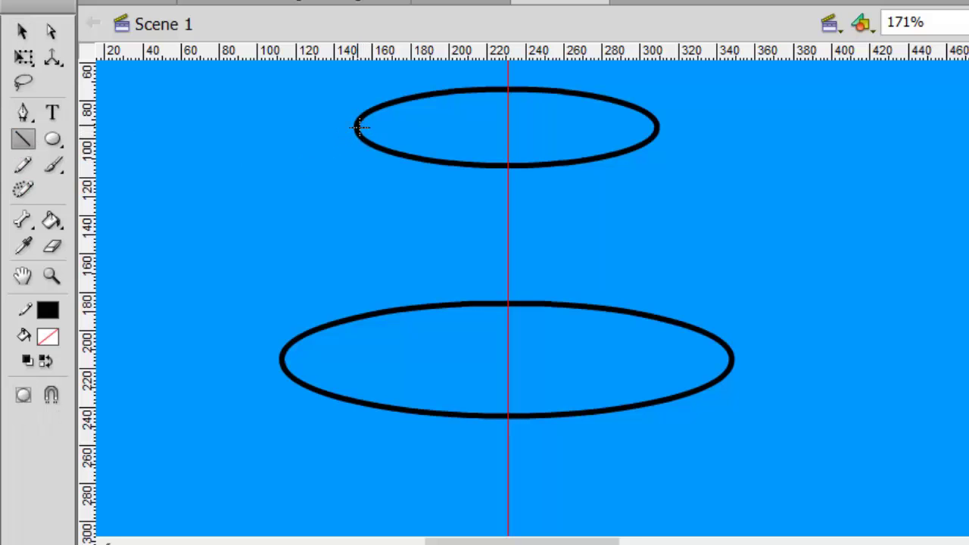
left_click_drag(355, 130, 284, 370)
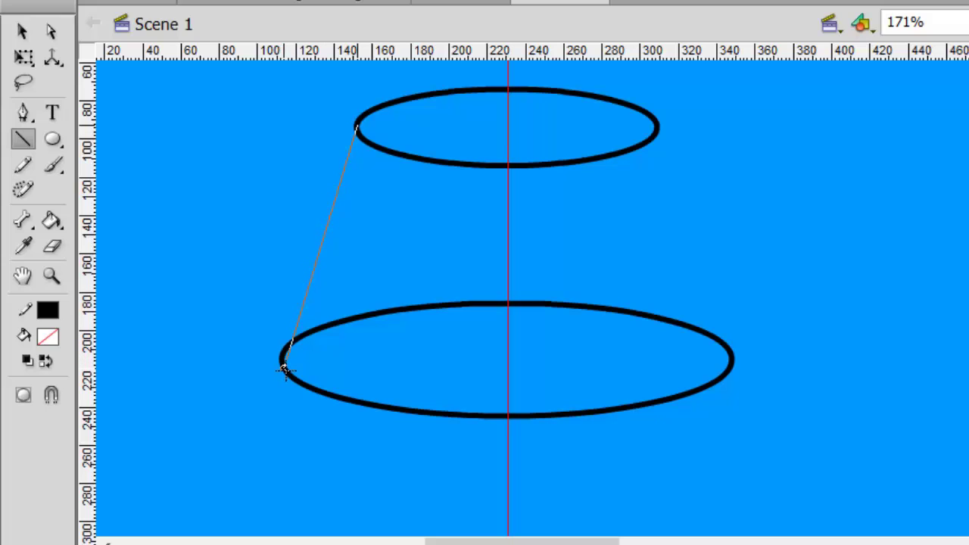
left_click_drag(284, 369, 283, 368)
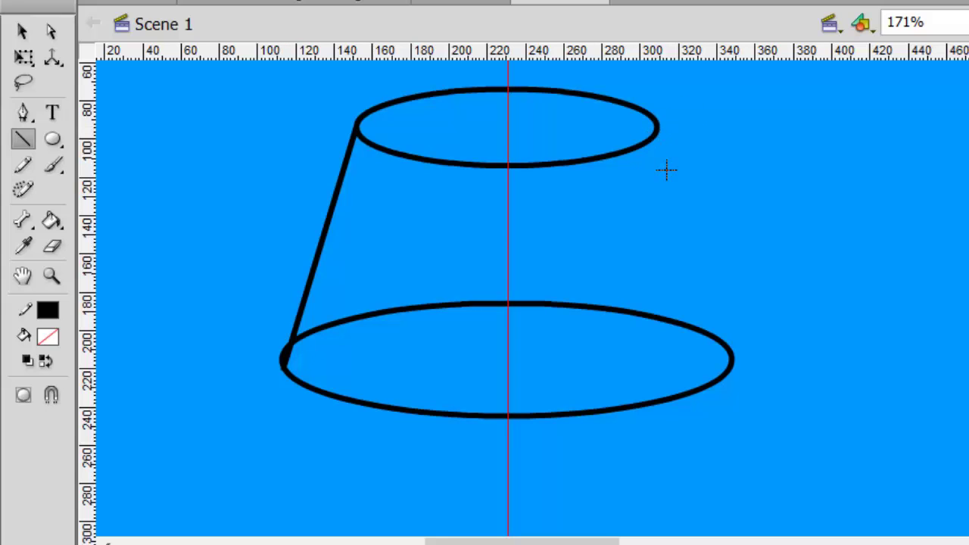
mouse_move(657, 129)
left_mouse_down()
mouse_move(713, 338)
mouse_move(728, 346)
mouse_move(738, 383)
left_mouse_up()
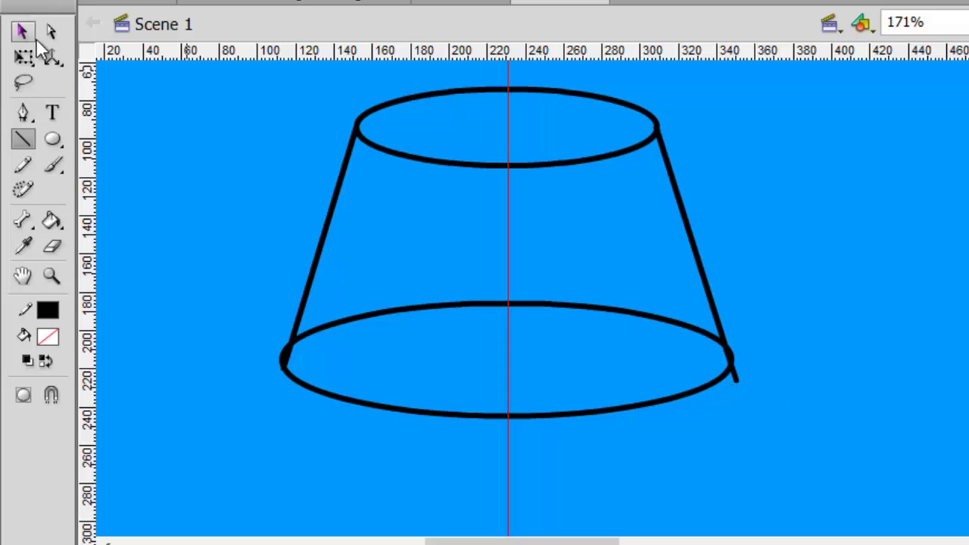
Delete the right line's overhang beyond the large oval and the large oval's upper arc between the side lines
left_click(30, 35)
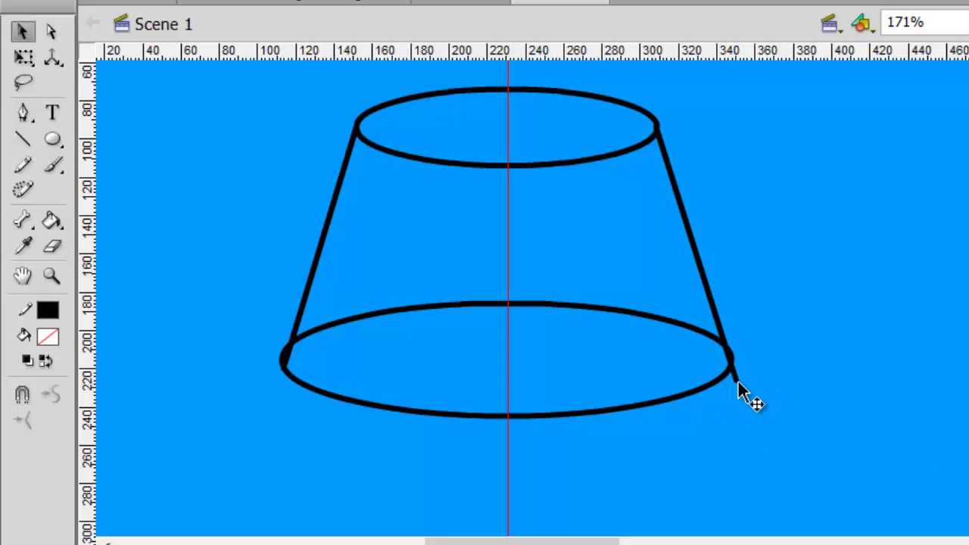
left_click(738, 382)
key("Delete")
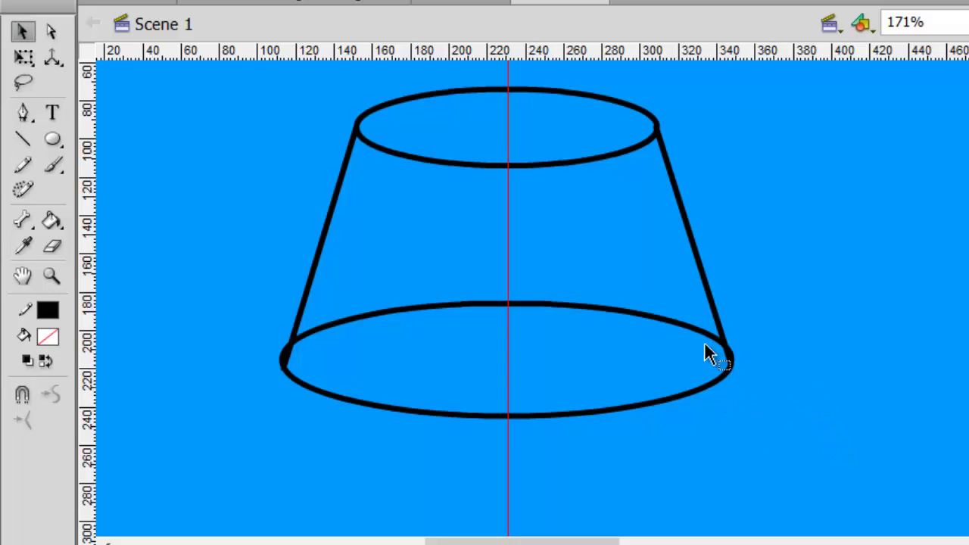
left_click(710, 342)
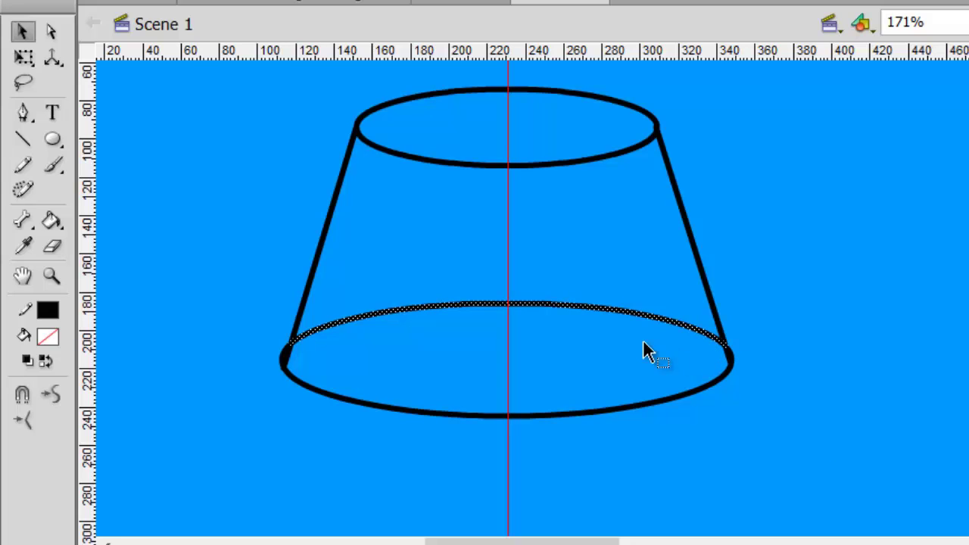
key("Delete")
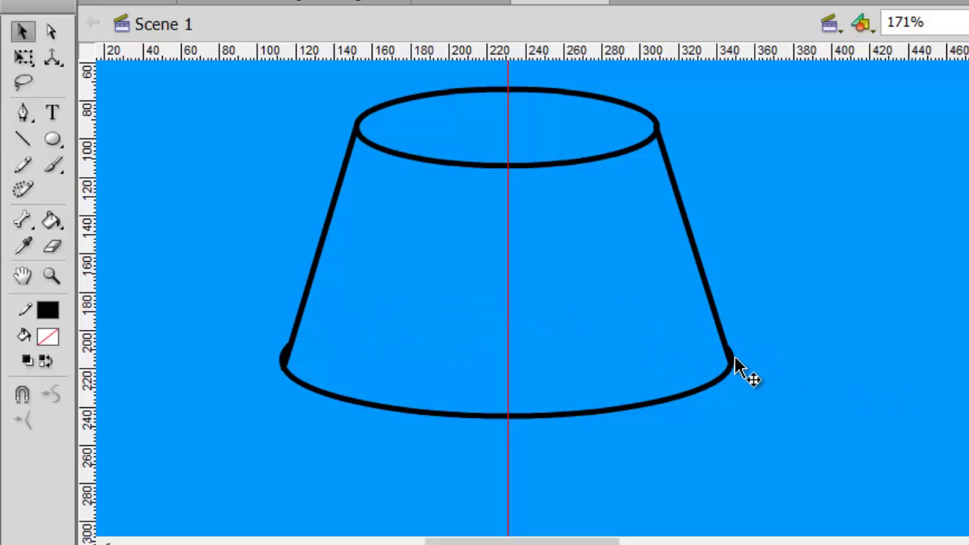
Delete the small leftover arc segments at the shape's lower right and lower left corners
left_click(732, 355)
key("Delete")
left_click(289, 361)
key("Delete")
Select the whole tapered shape and move it straight up 50 px
double_click(52, 276)
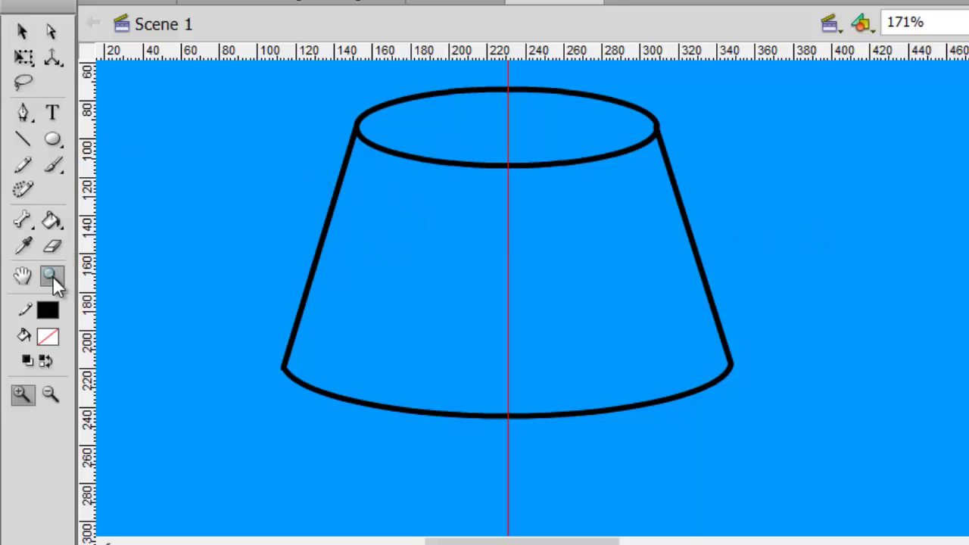
scroll(373, 109, "down", 3)
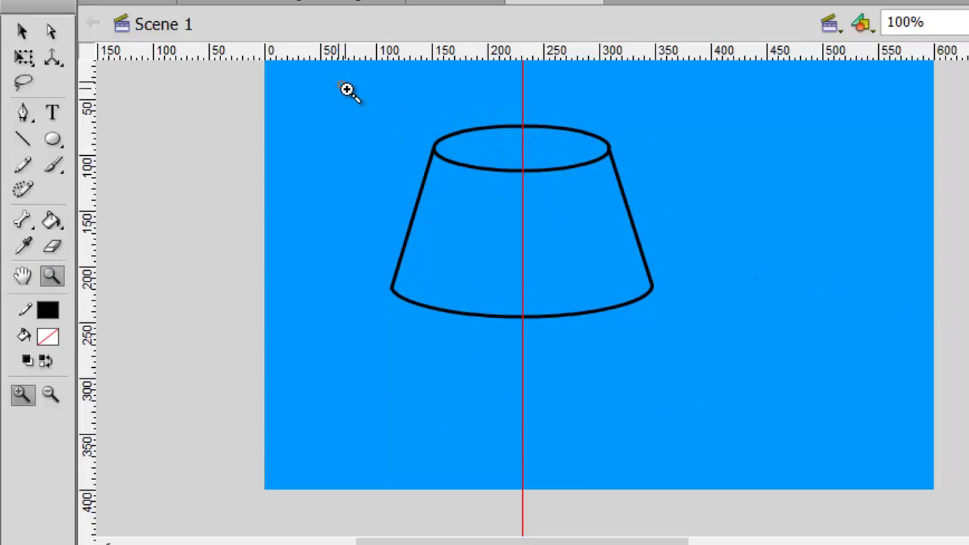
left_click(22, 30)
mouse_move(374, 93)
left_mouse_down()
mouse_move(540, 281)
mouse_move(751, 387)
left_mouse_up()
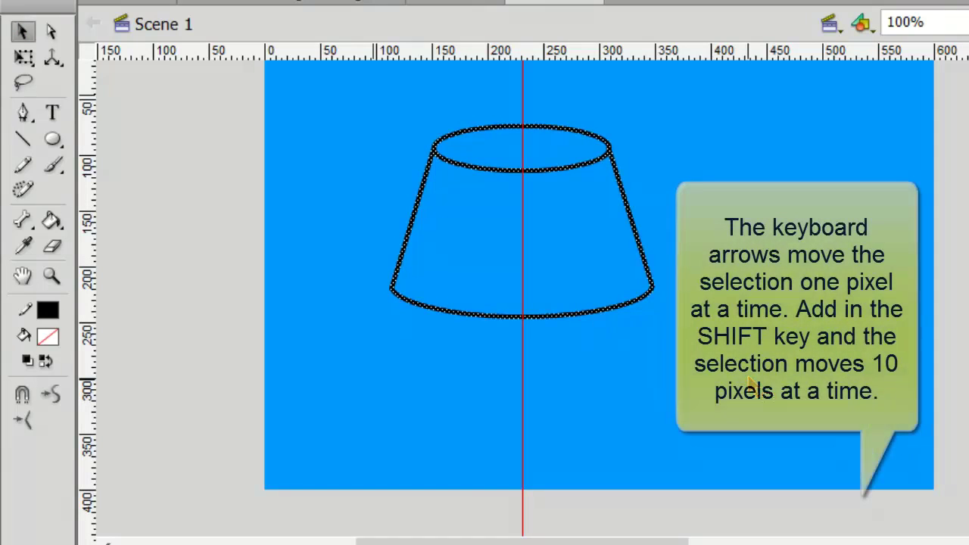
key("shift+Up")
key("shift+Up")
key("shift+Up")
key("shift+Up")
key("shift+Up")
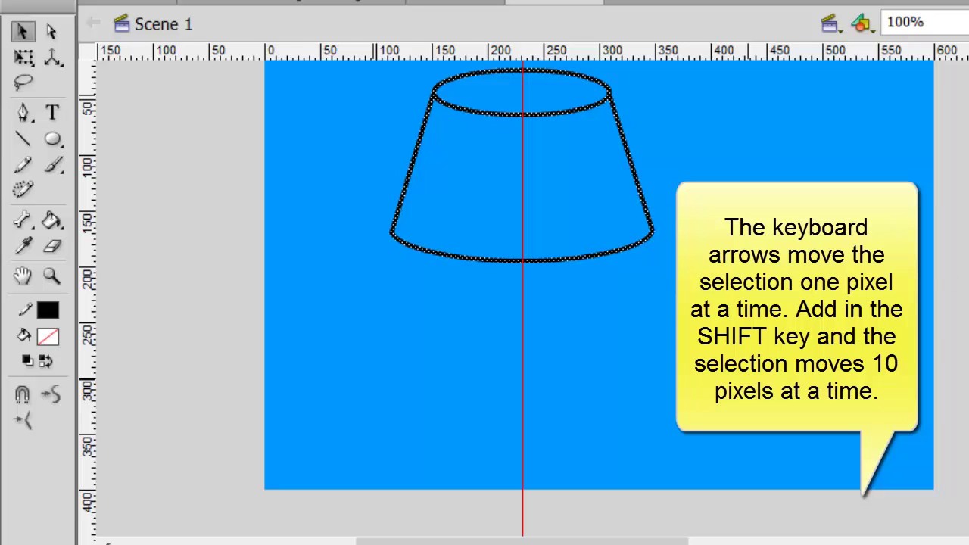
scroll(598, 295, "up", 3)
left_click(648, 417)
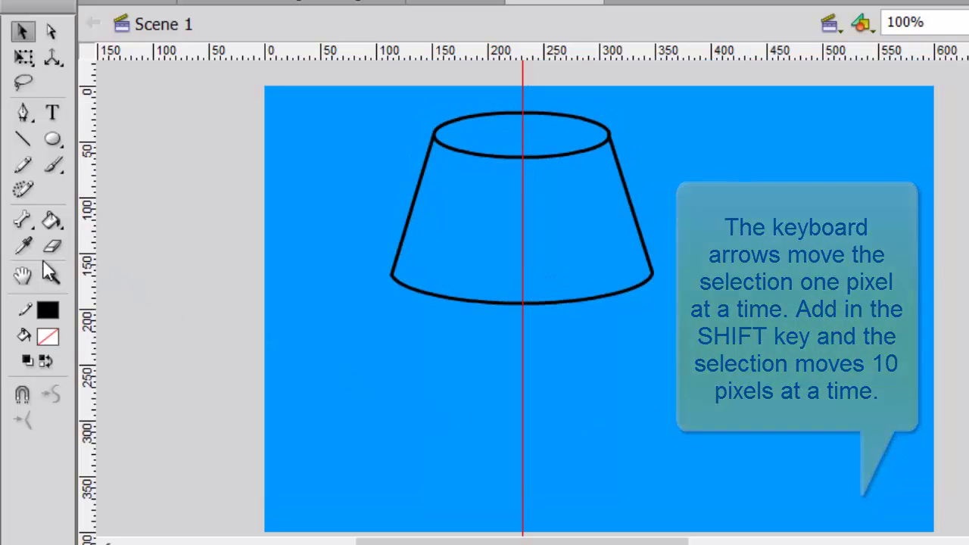
Draw an unfilled oval about 190 by 140 px below the tapered shape, near the stage's lower edge
left_click(52, 140)
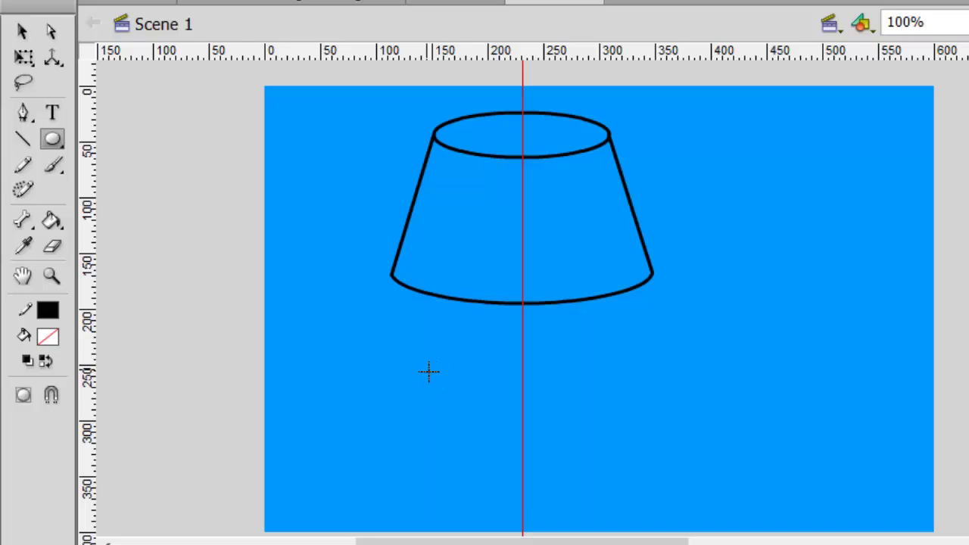
left_click_drag(428, 371, 640, 523)
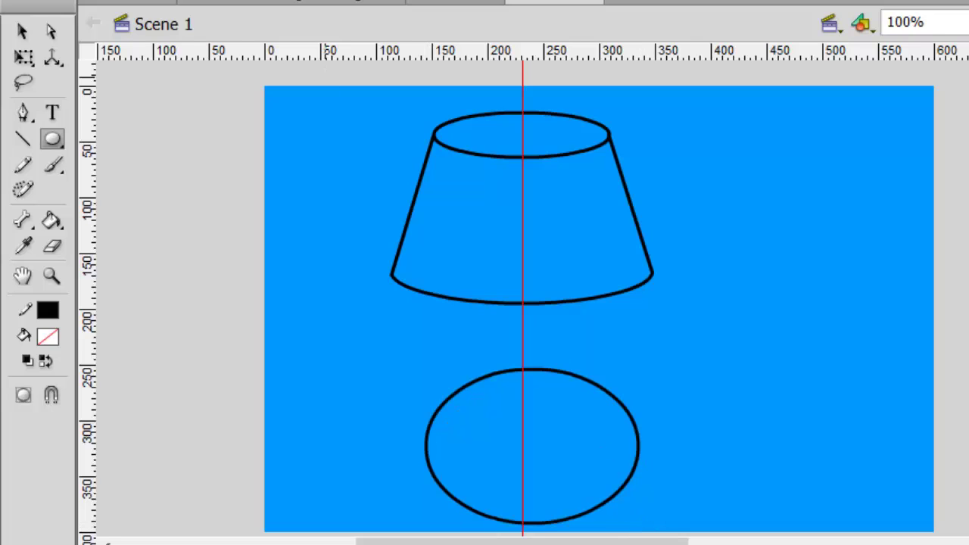
Move the lower oval about 10 px left so that it is centred on the vertical guide
left_click(24, 30)
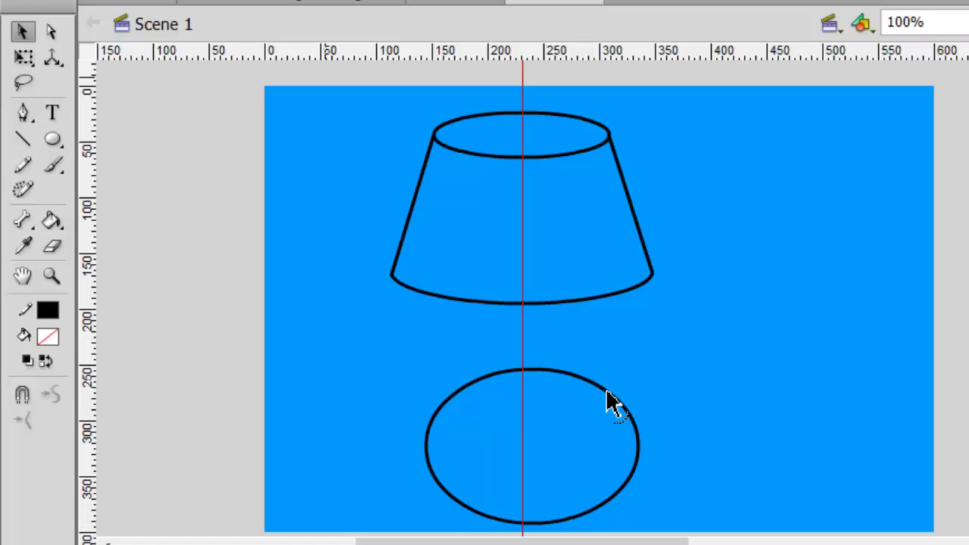
left_click(609, 400)
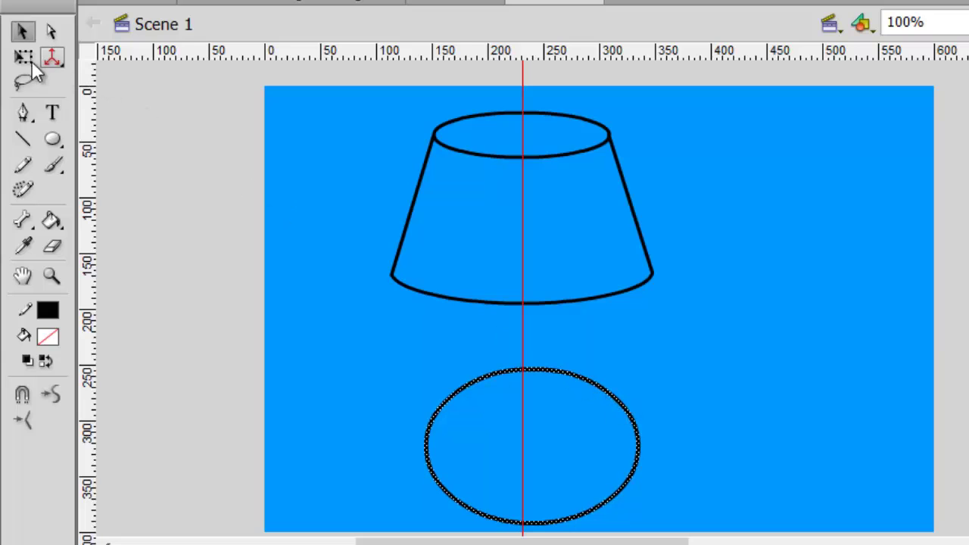
left_click(23, 57)
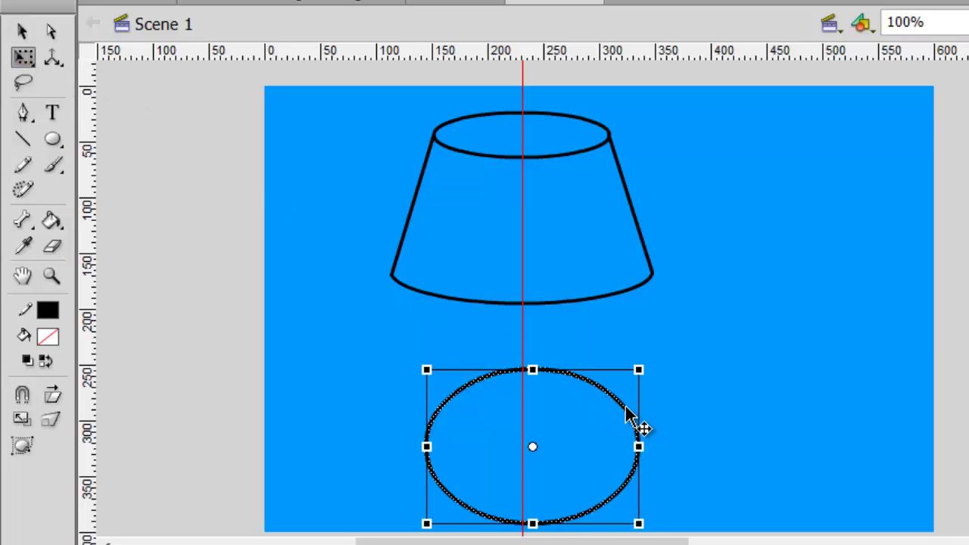
mouse_move(630, 415)
left_mouse_down()
mouse_move(615, 411)
mouse_move(620, 417)
left_mouse_up()
left_click(848, 430)
Draw a horizontal line about 225 px long across the lower part of the bottom oval
key("n")
scroll(599, 287, "down", 3)
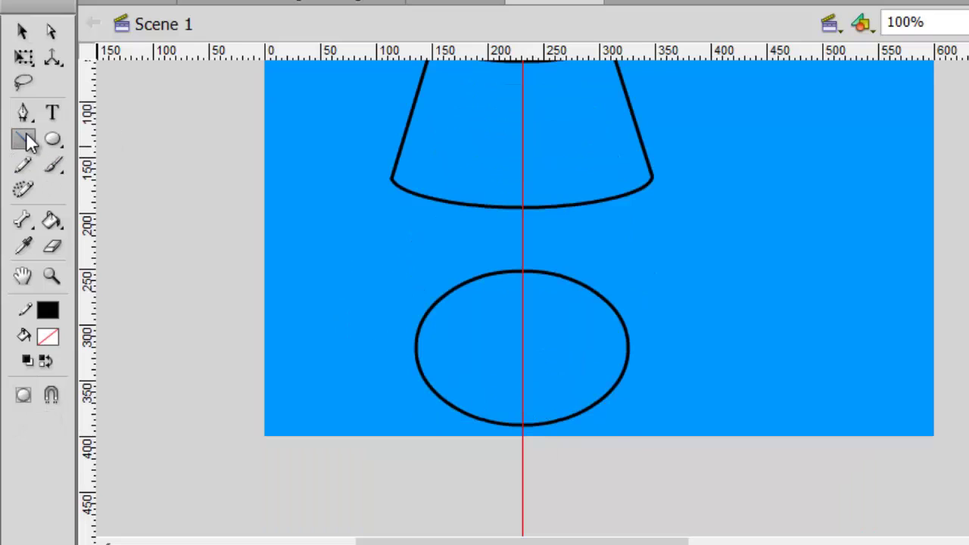
left_click_drag(421, 398, 670, 397)
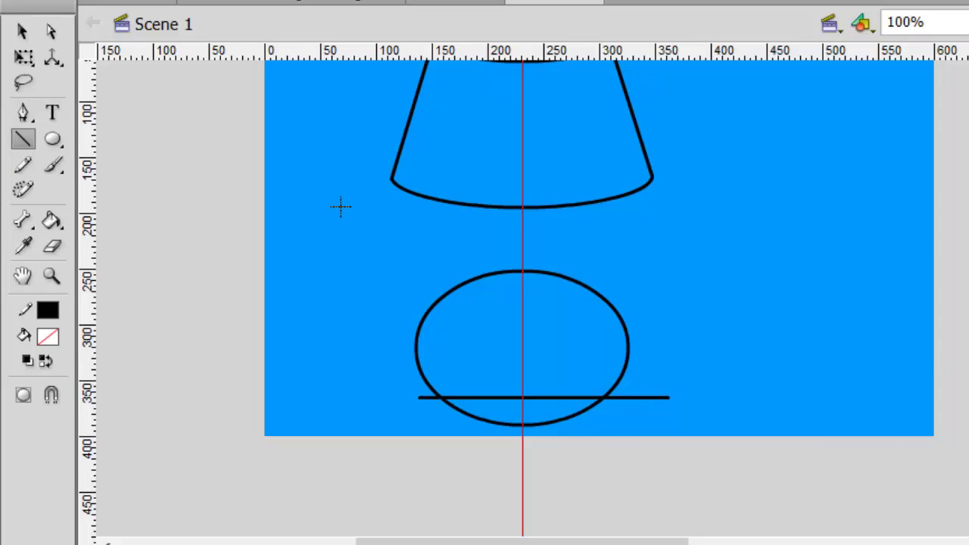
Delete both overhanging line ends outside the lower oval and the oval's arc below the line, leaving a flat base
left_click(22, 31)
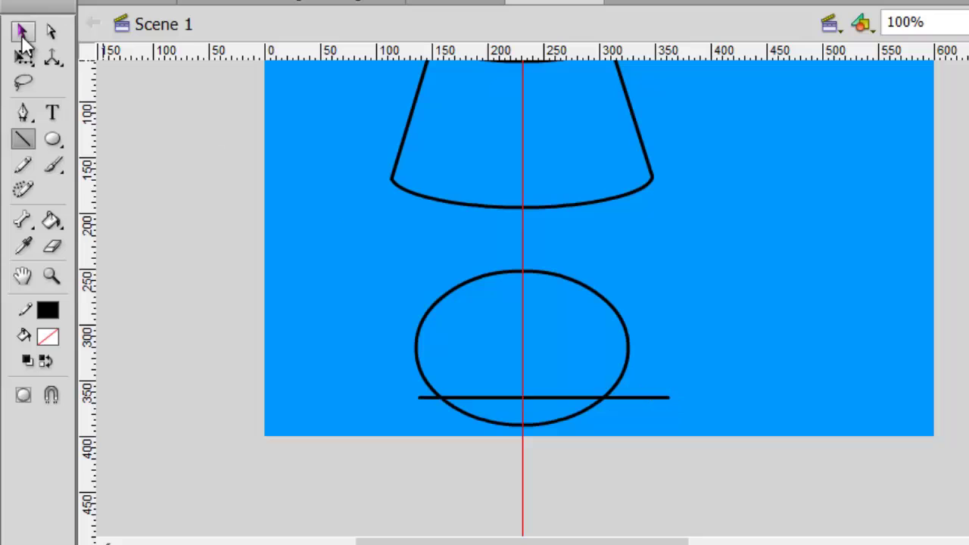
left_click(630, 399)
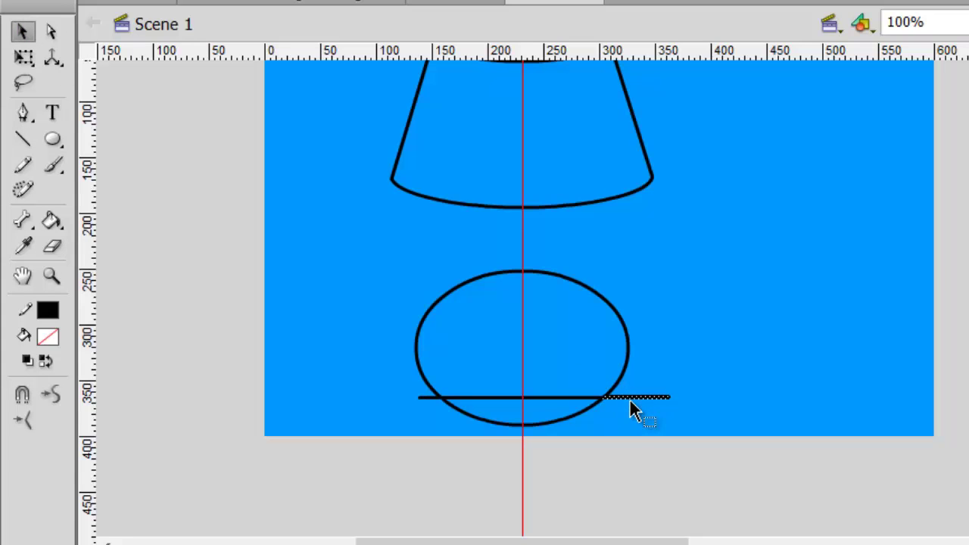
key("Delete")
left_click(576, 418)
key("Delete")
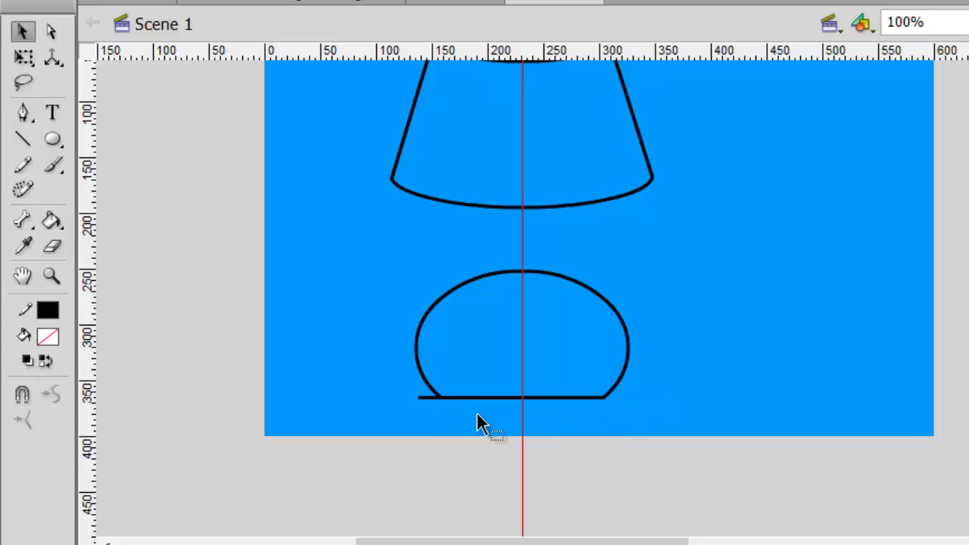
left_click(426, 398)
key("Delete")
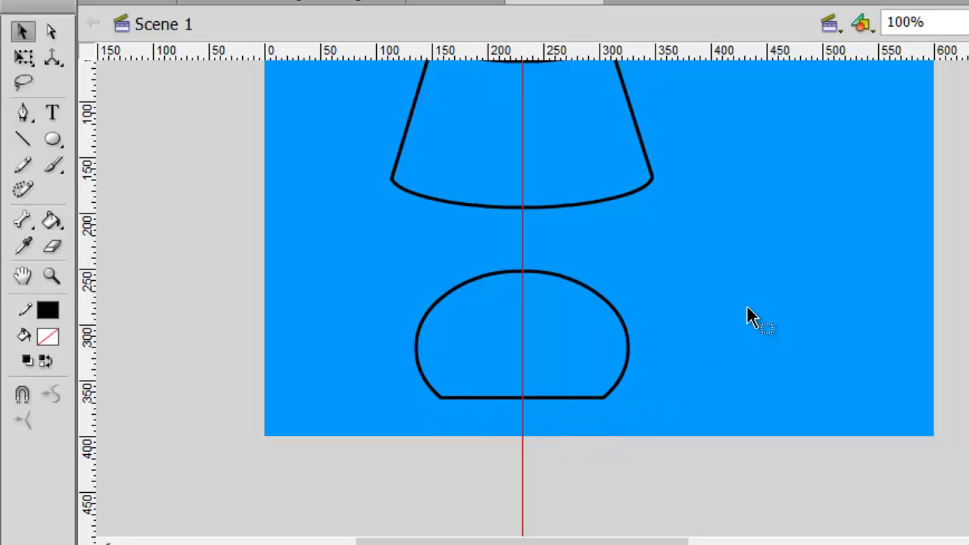
Draw two outward-slanting lines from the lampshade's lower edge to the base's upper arc, one on each side of the guide
left_click(23, 140)
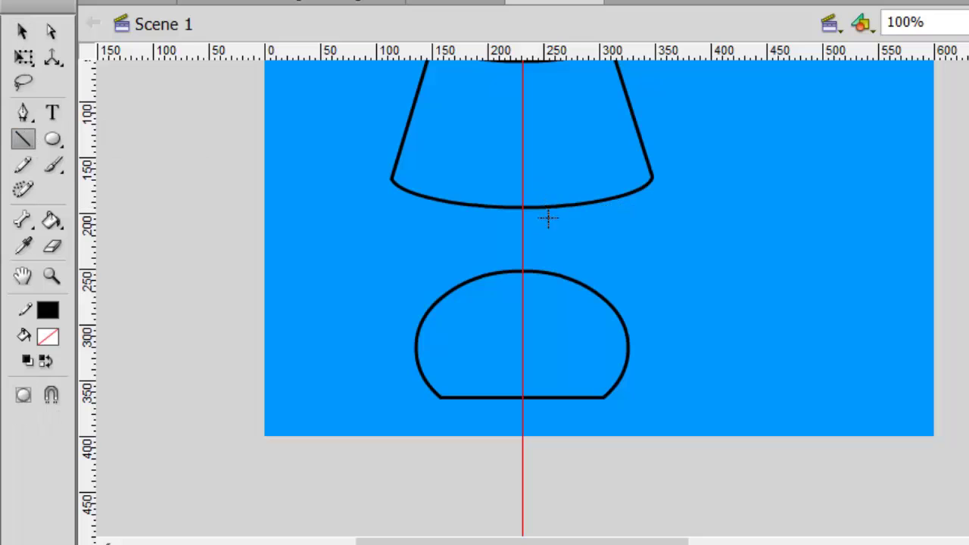
left_click_drag(542, 207, 577, 282)
left_click_drag(497, 209, 475, 282)
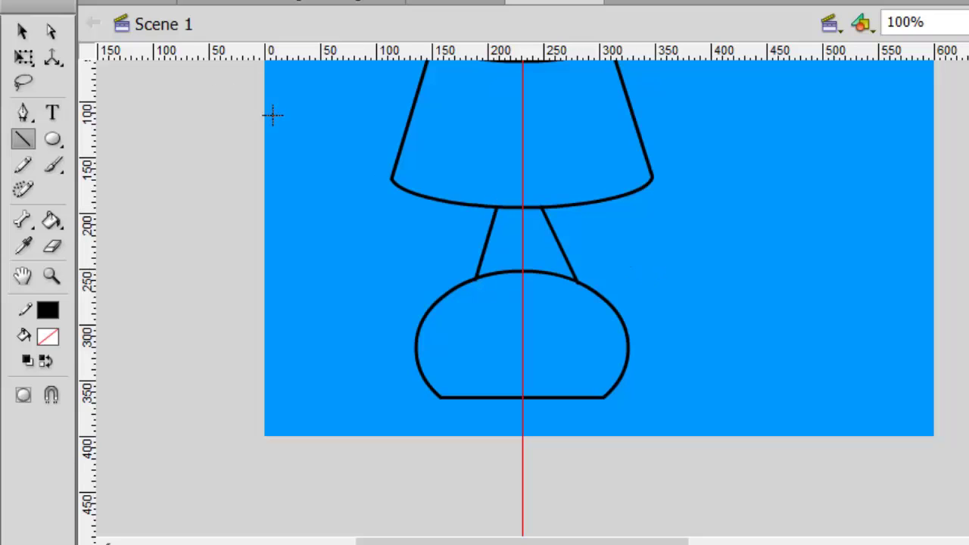
Delete the base's upper arc between the two slanted neck lines
left_click(25, 33)
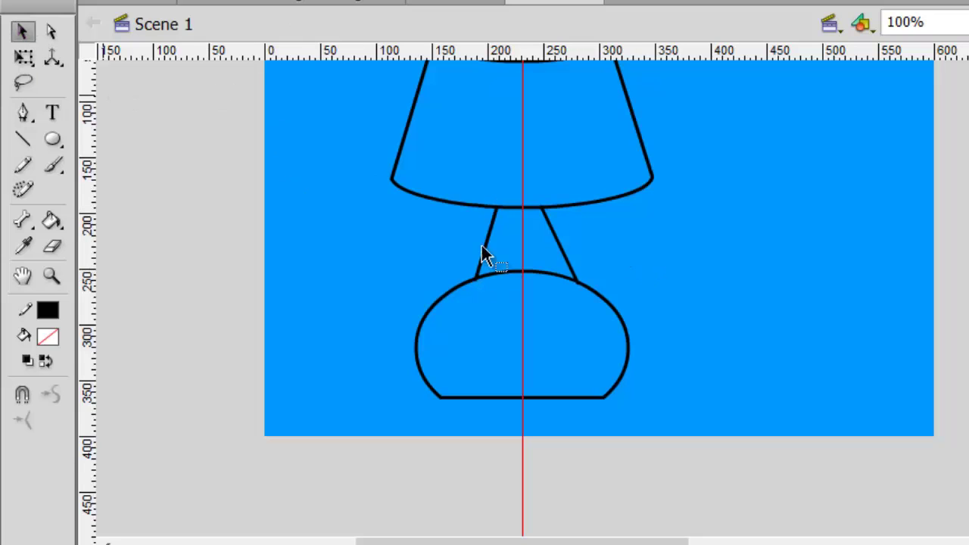
left_click(551, 276)
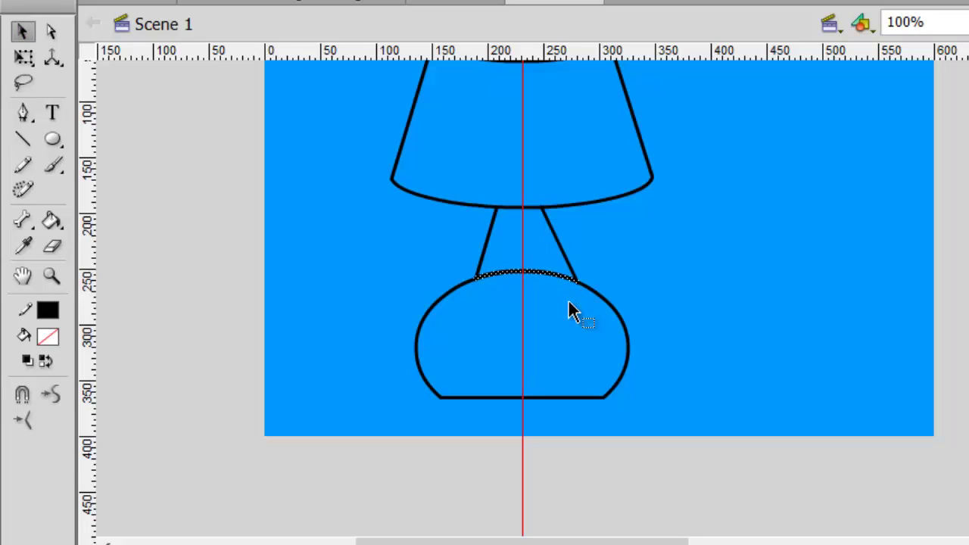
key("Delete")
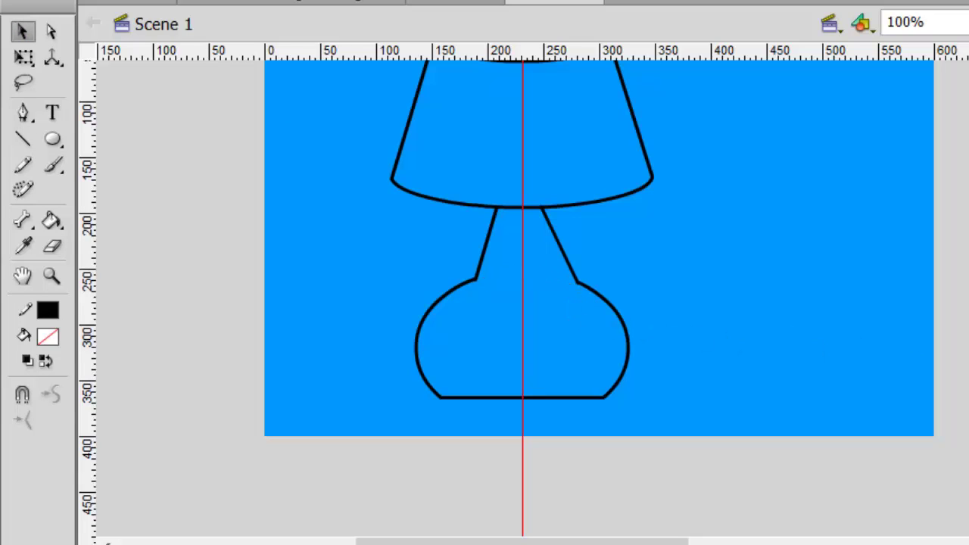
Fill the lampshade's front with pale yellow #FFFF99 using the Paint Bucket
scroll(522, 296, "up", 10)
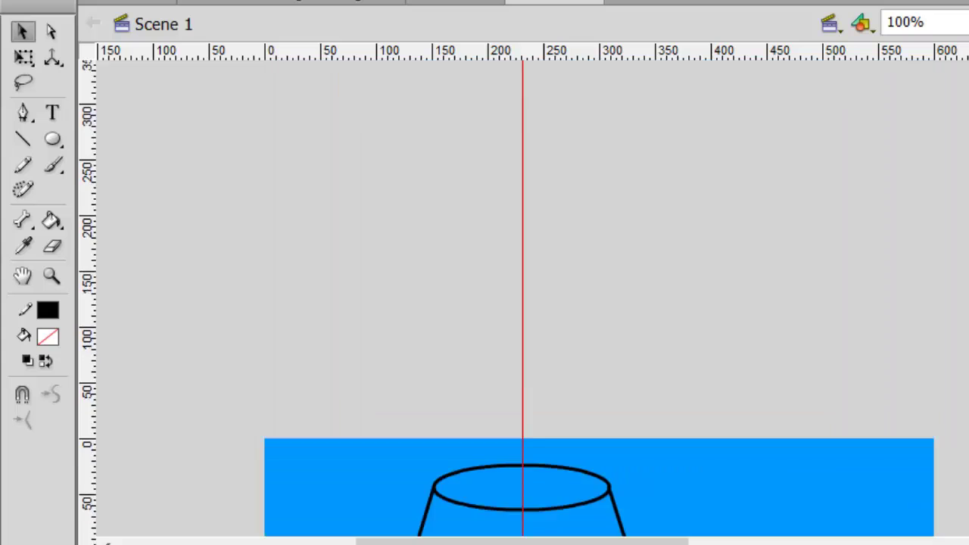
scroll(522, 295, "down", 10)
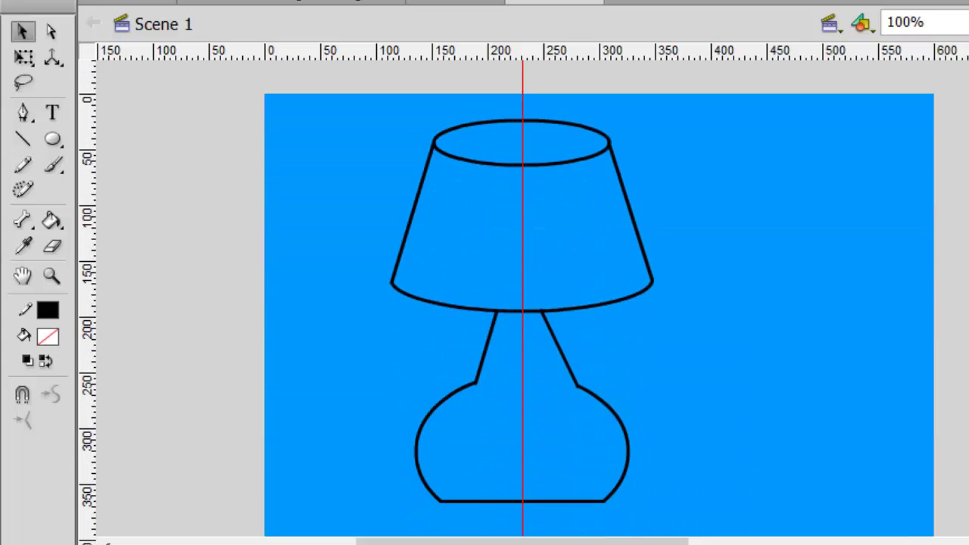
left_click(48, 338)
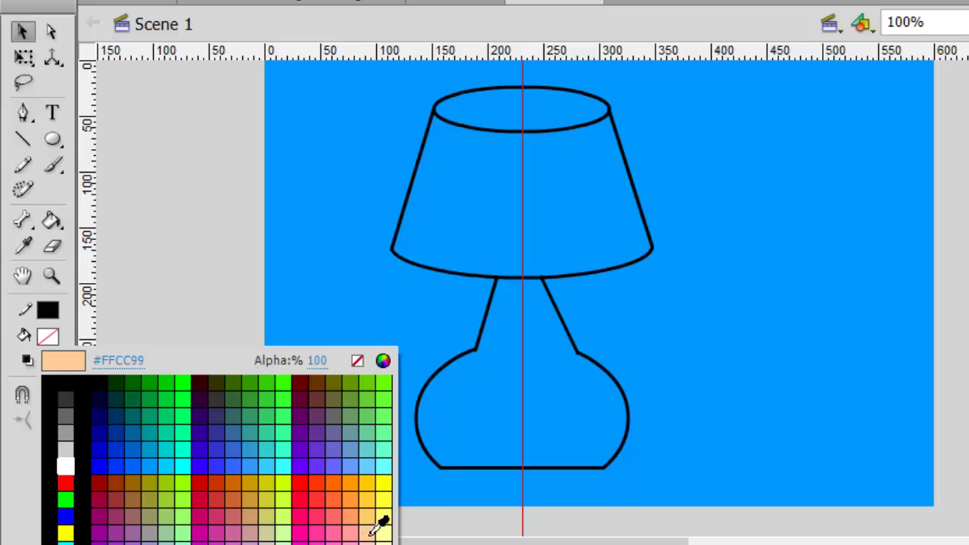
left_click(394, 535)
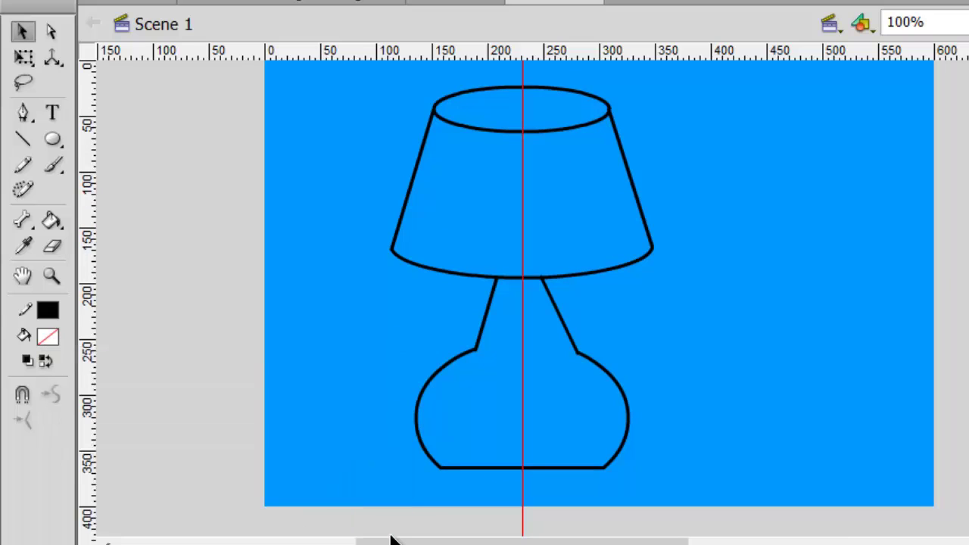
left_click(51, 220)
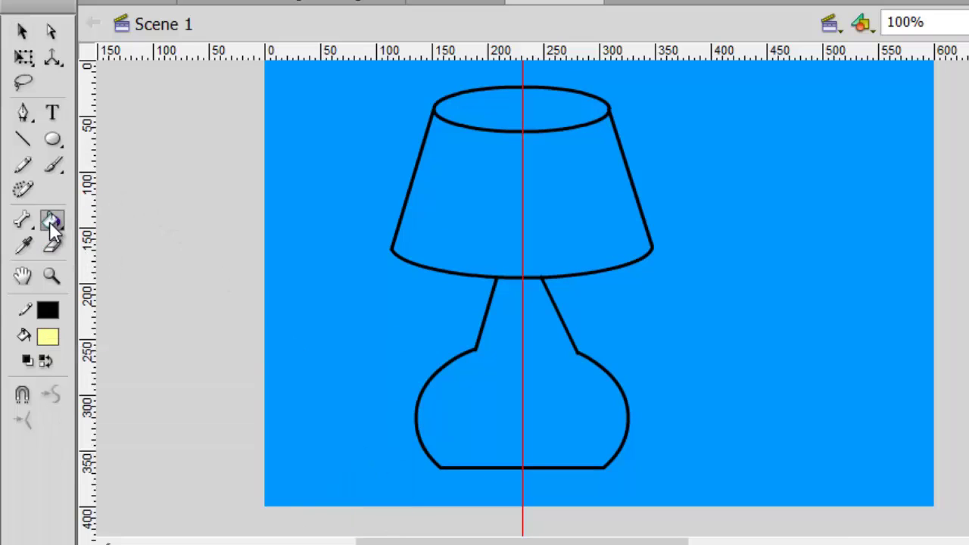
left_click(457, 197)
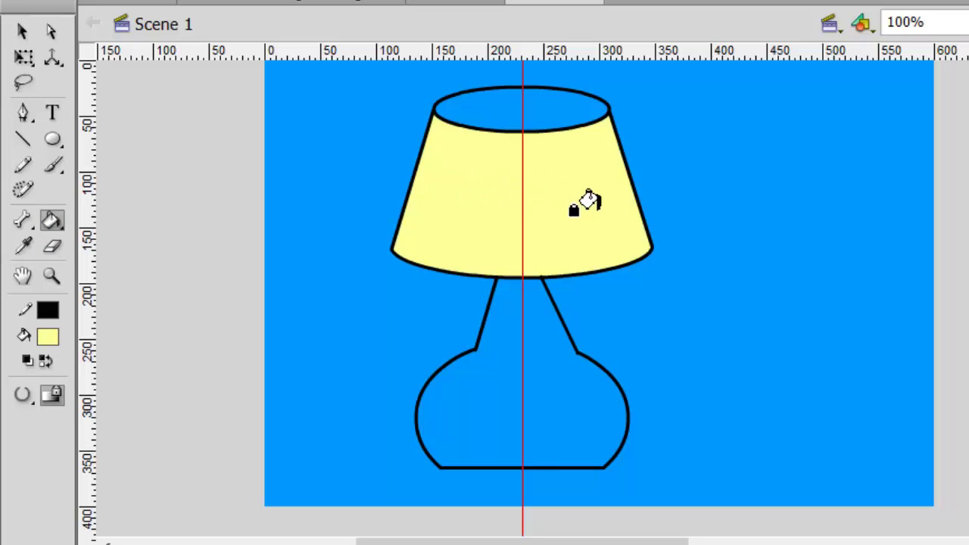
Fill the lampshade's top oval with a slightly stronger yellow than the front
left_click(48, 336)
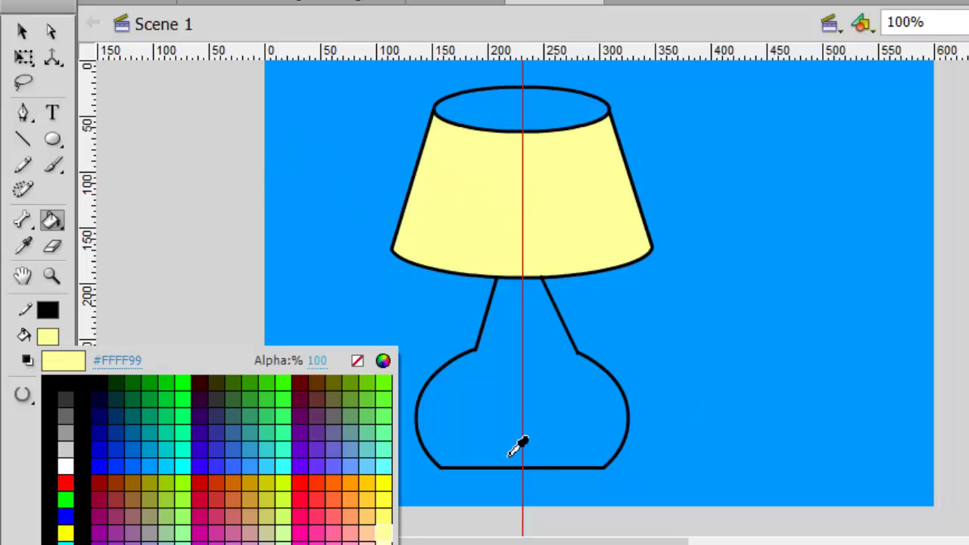
left_click(377, 515)
left_click(494, 100)
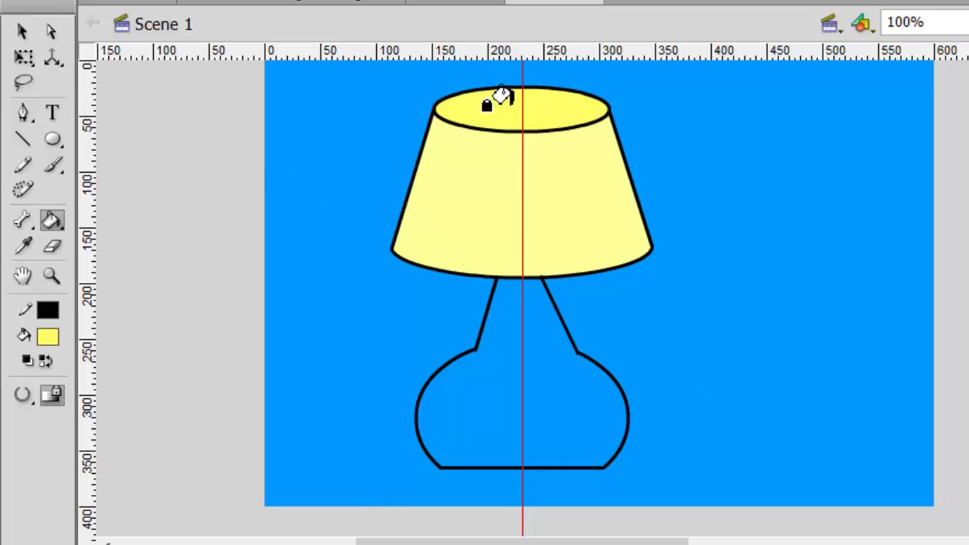
Fill the lamp's neck and base with bright green #00FF00
left_click(47, 336)
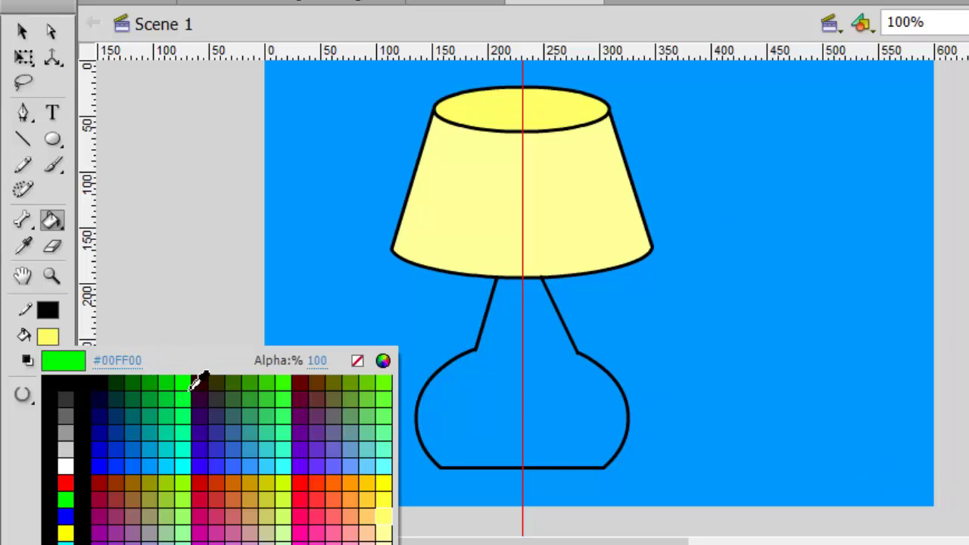
left_click(198, 382)
left_click(476, 393)
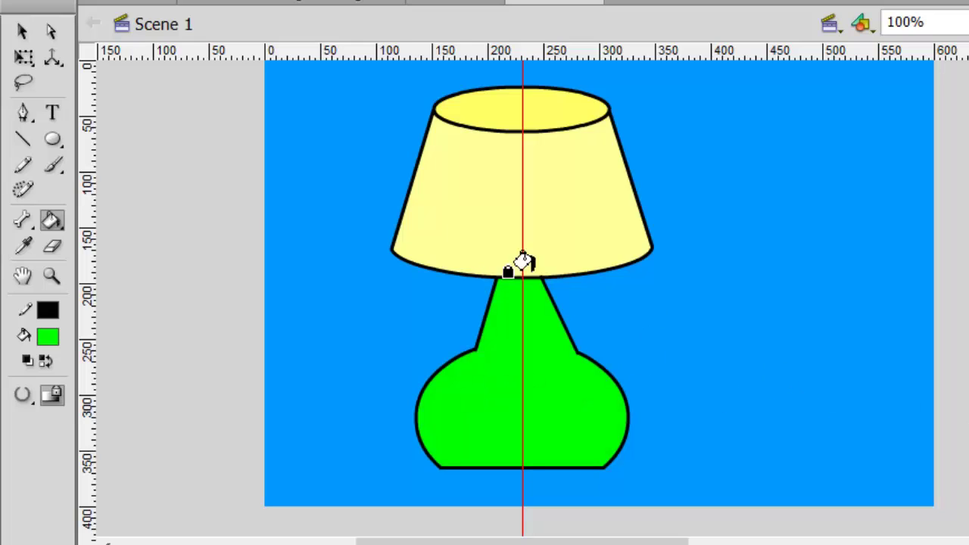
Draw a horizontal line about 195 px long across the widest part of the green lamp base
left_click(22, 140)
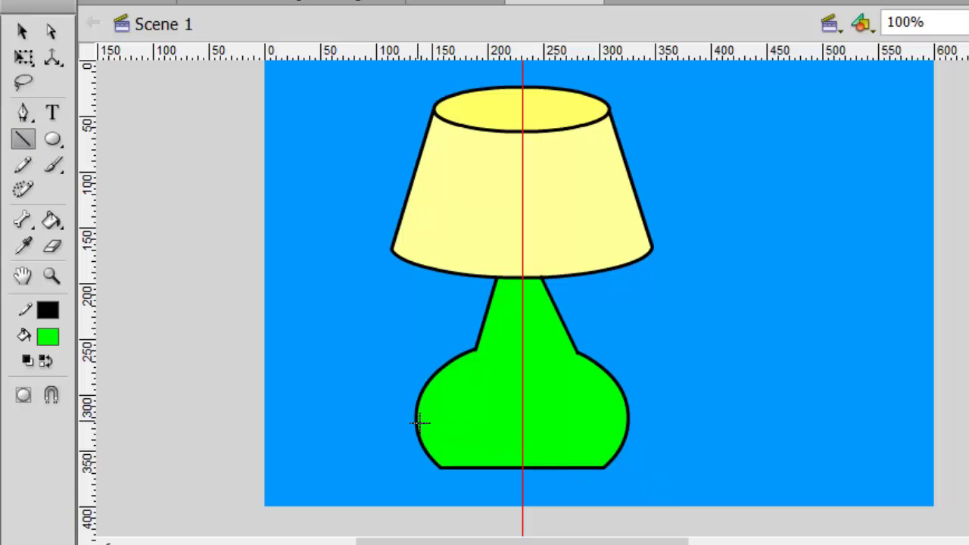
left_click_drag(418, 423, 638, 421)
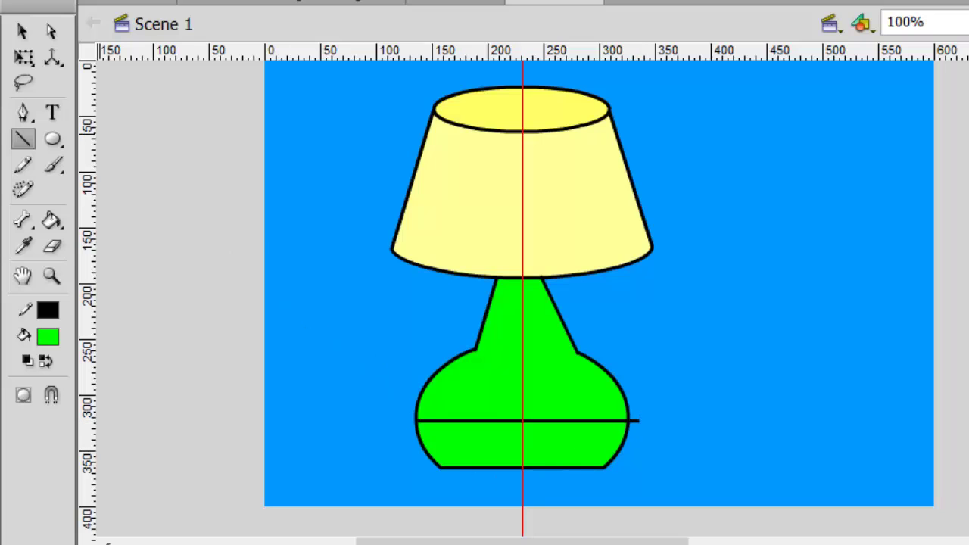
Bend the middle of the base's horizontal line about 14 px downward and delete its overhang beyond the base's right edge
left_click(20, 32)
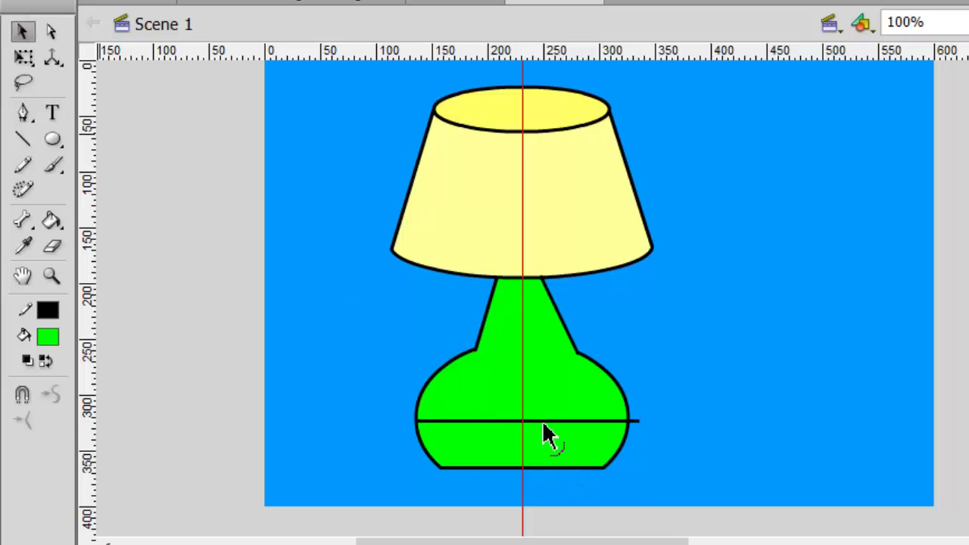
left_click_drag(542, 421, 541, 436)
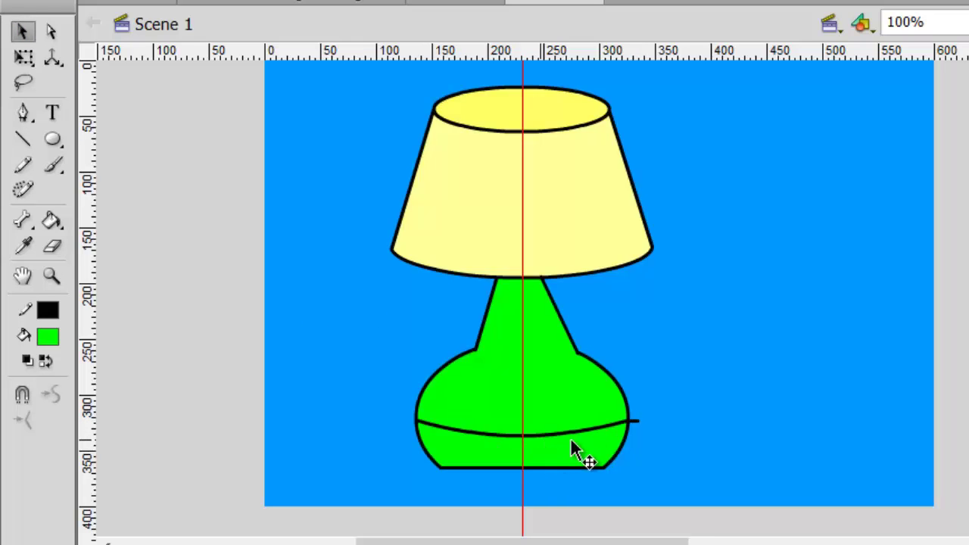
left_click(635, 421)
key("Delete")
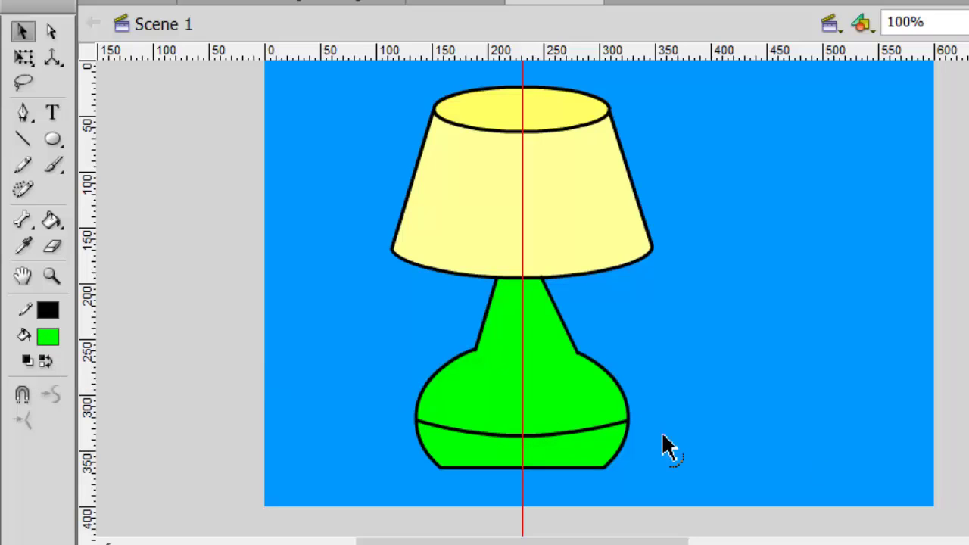
Fill the base's section below the curved line with a slightly darker green
left_click(49, 338)
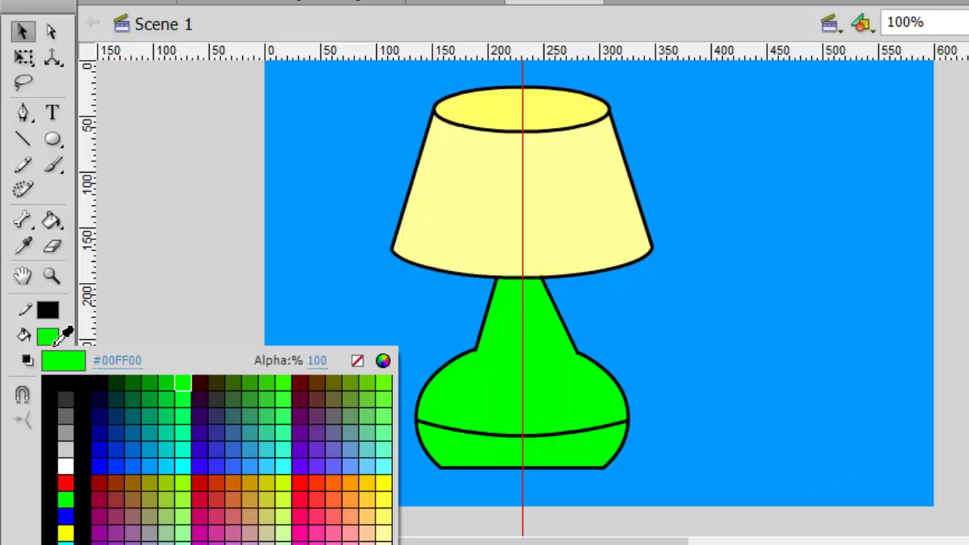
left_click(166, 383)
left_click(51, 220)
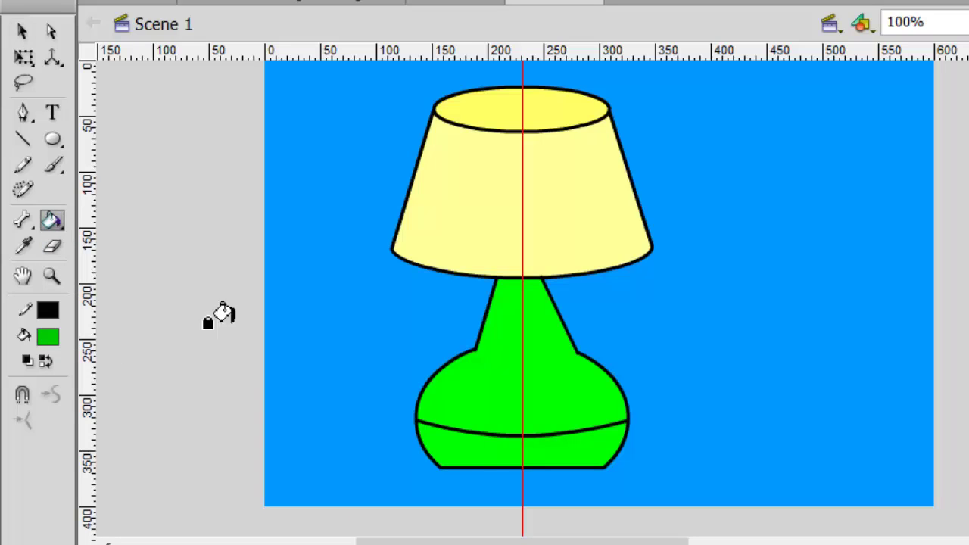
left_click(539, 454)
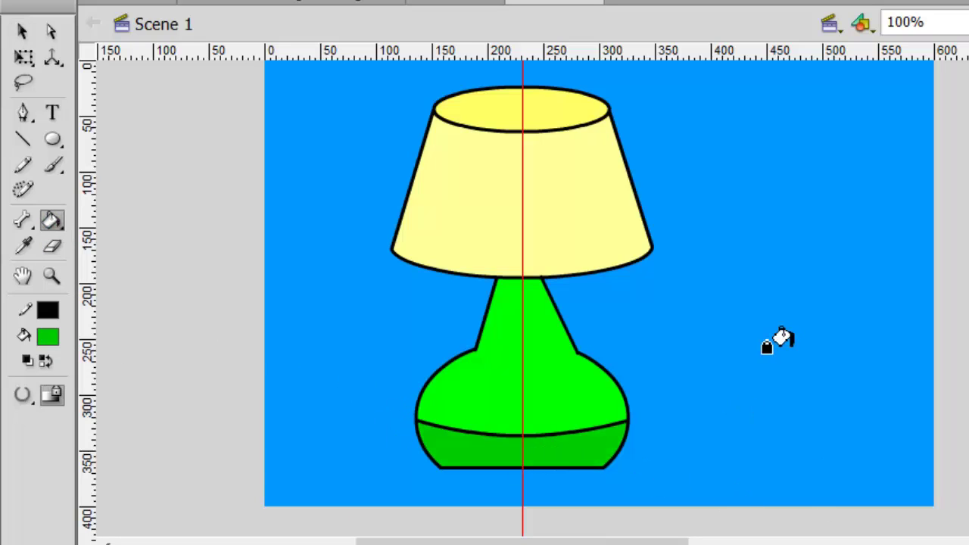
Refill the base's section below the curved line with an even darker green, two shades below the bright green
left_click(48, 337)
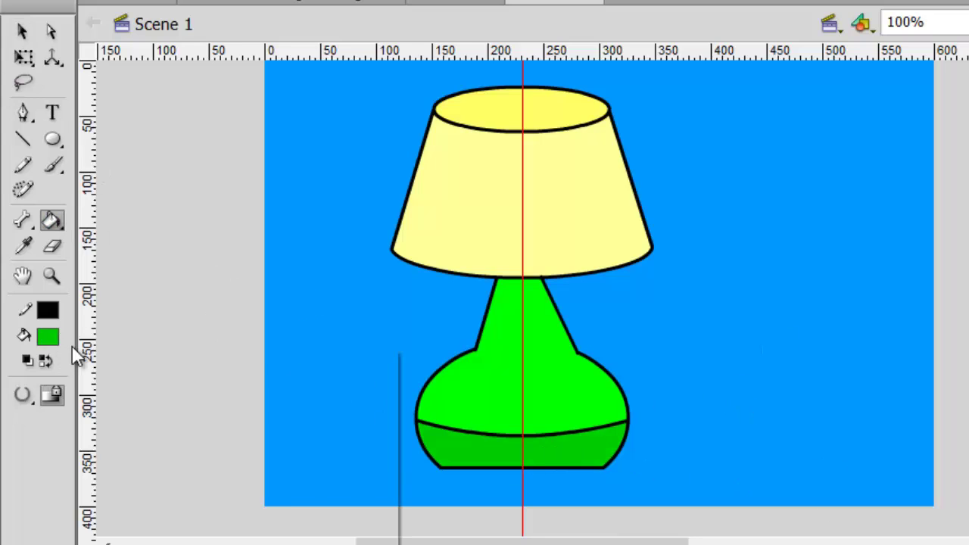
left_click(155, 383)
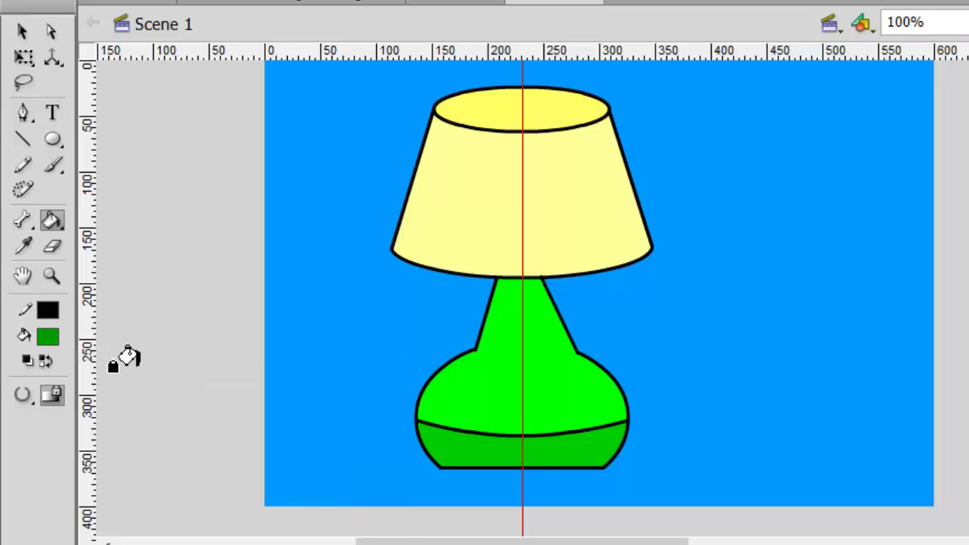
left_click(537, 455)
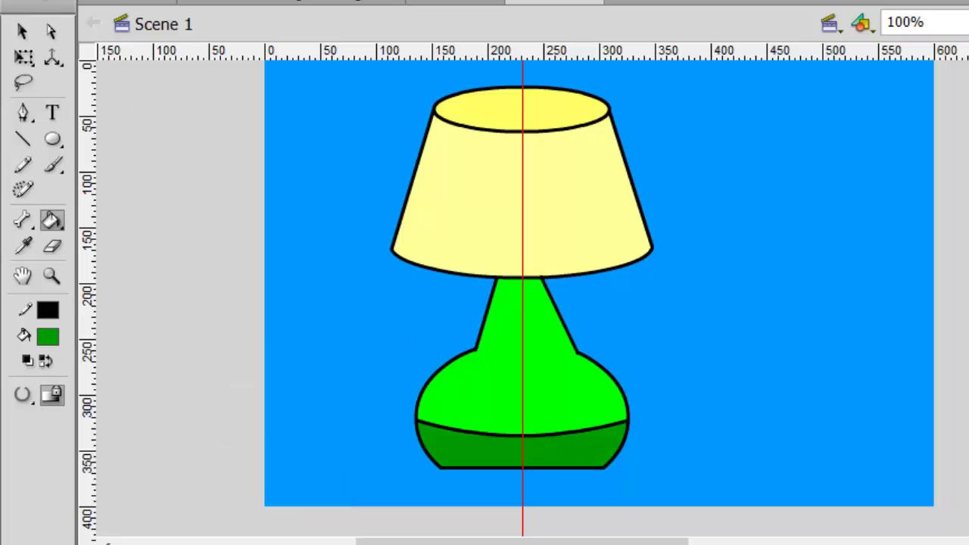
Delete the curved line between the two greens of the base and bend the base's bottom edge about 10 px downward
left_click(23, 32)
left_click(573, 433)
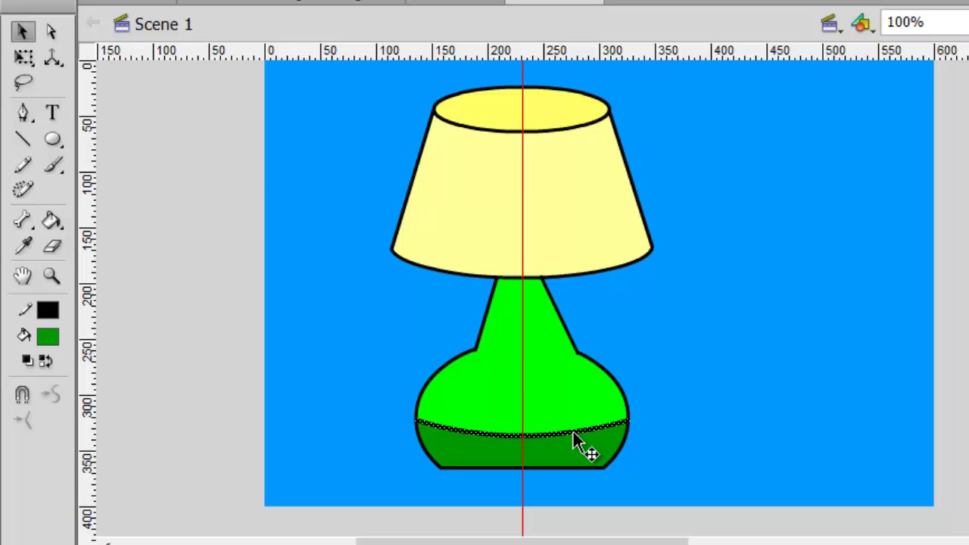
key("Delete")
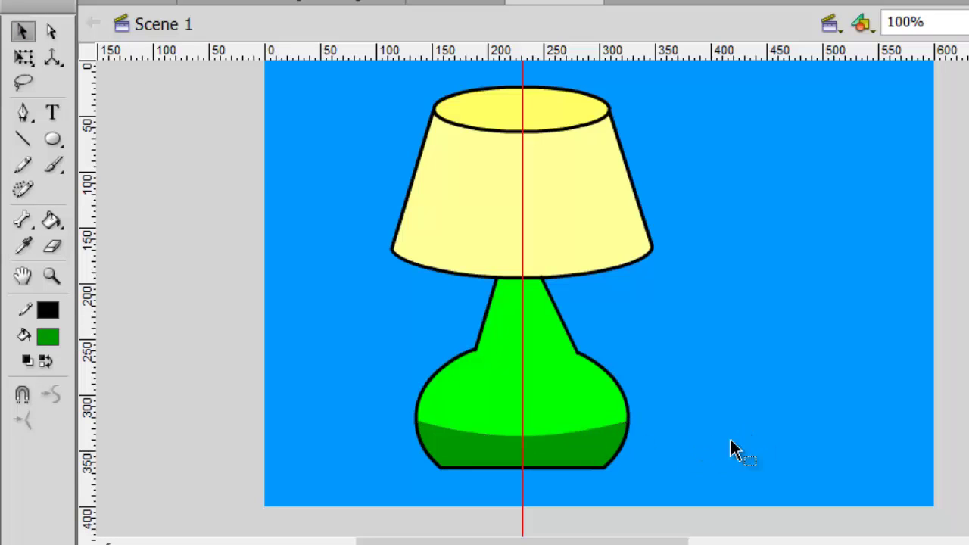
double_click(530, 478)
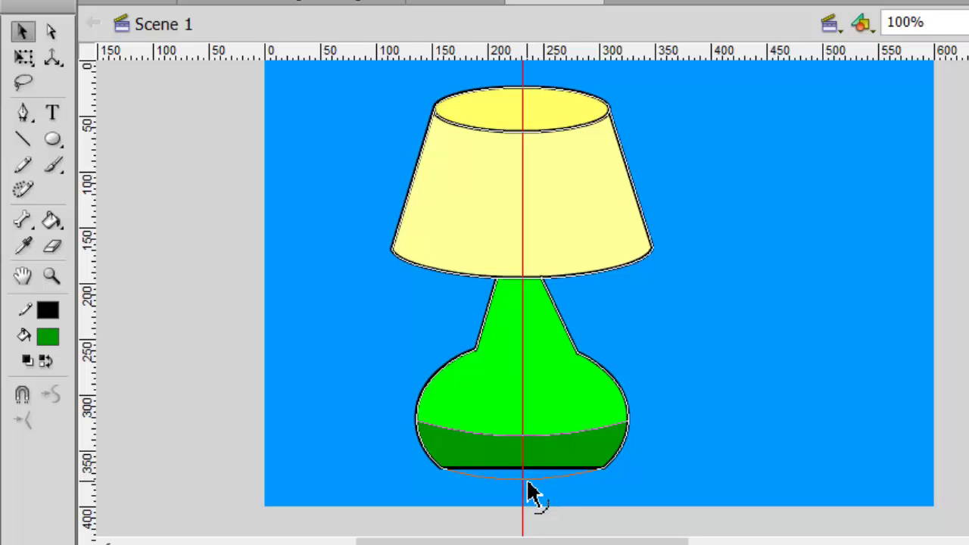
left_click(530, 492)
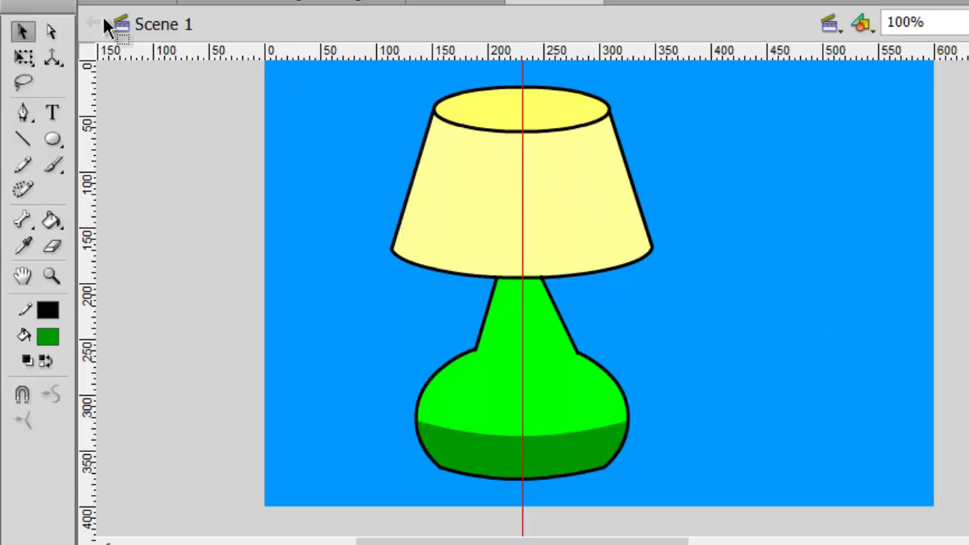
Draw a slanted line about 135 px long across the right part of the lampshade, from the top oval's front edge to the shade's lower edge
left_click(23, 140)
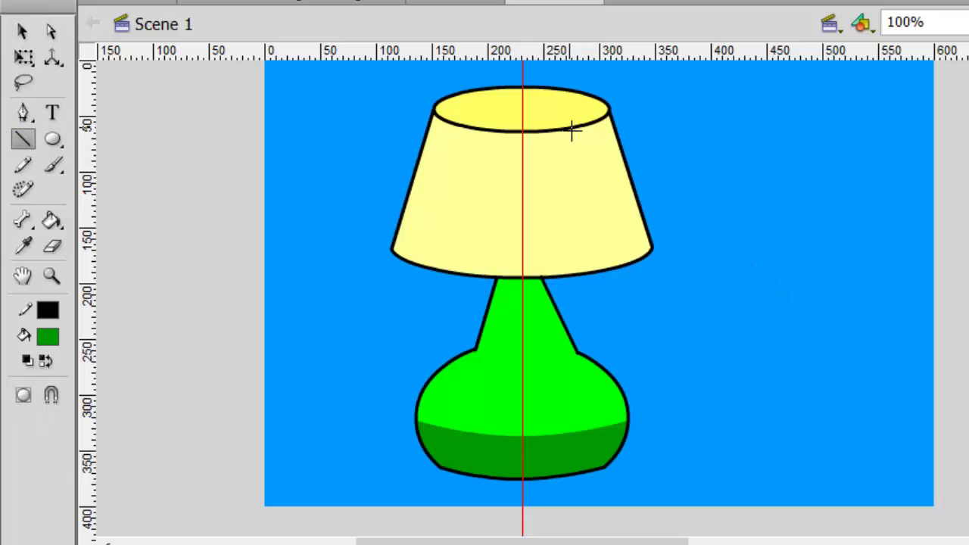
left_click_drag(572, 130, 602, 279)
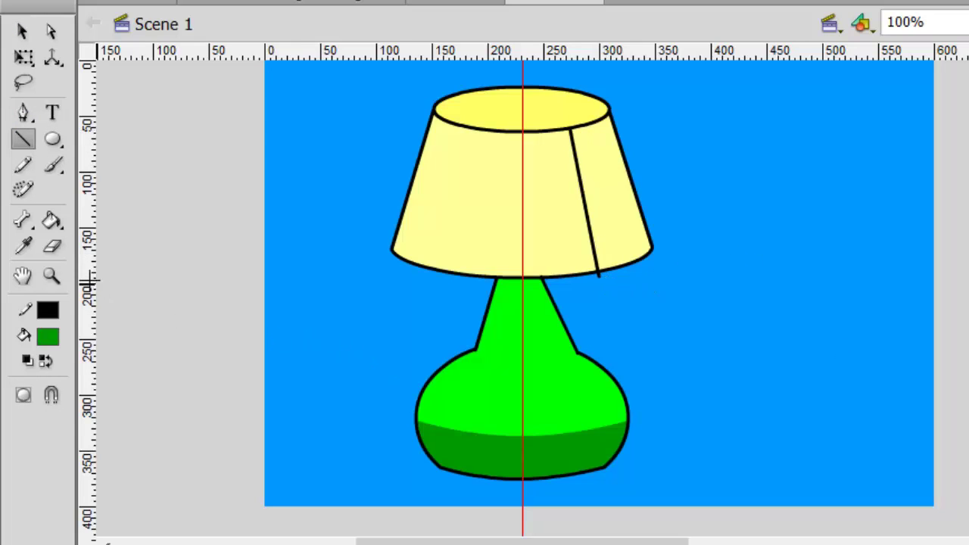
left_click(22, 31)
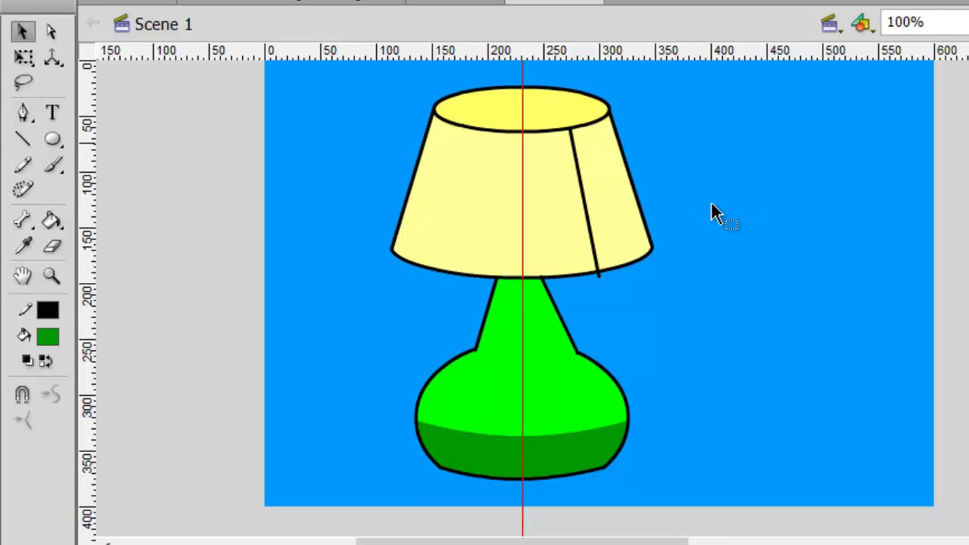
Fill the lampshade's section to the right of the slanted line with light orange as a shadow
left_click(611, 206)
left_click(692, 195)
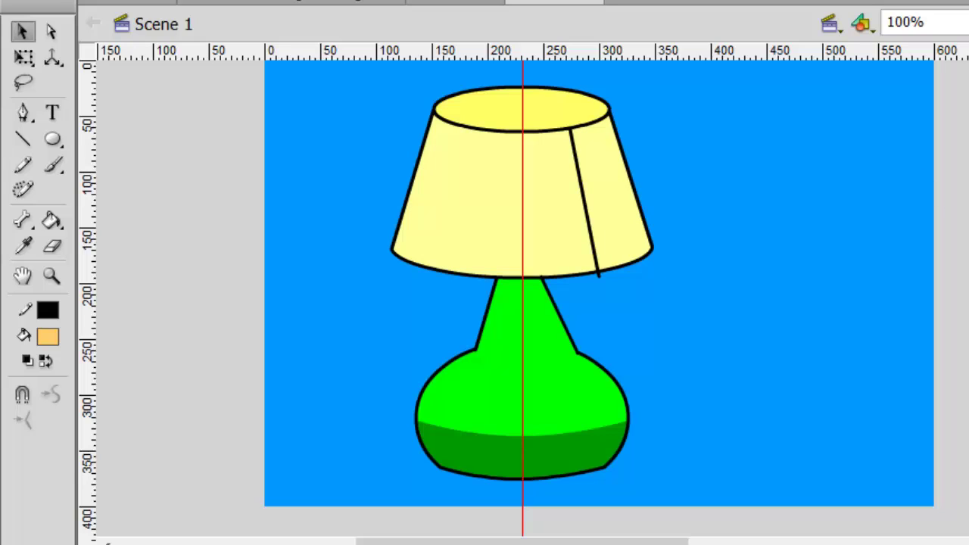
left_click(50, 220)
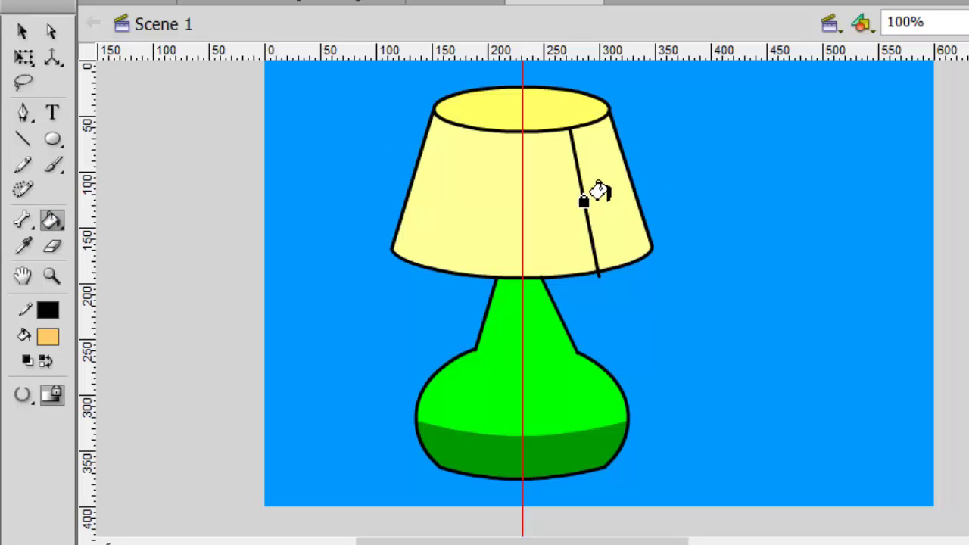
left_click(592, 195)
Delete the slanted line dividing the lampshade's two colours and its small overhang below the shade's lower edge
left_click(21, 30)
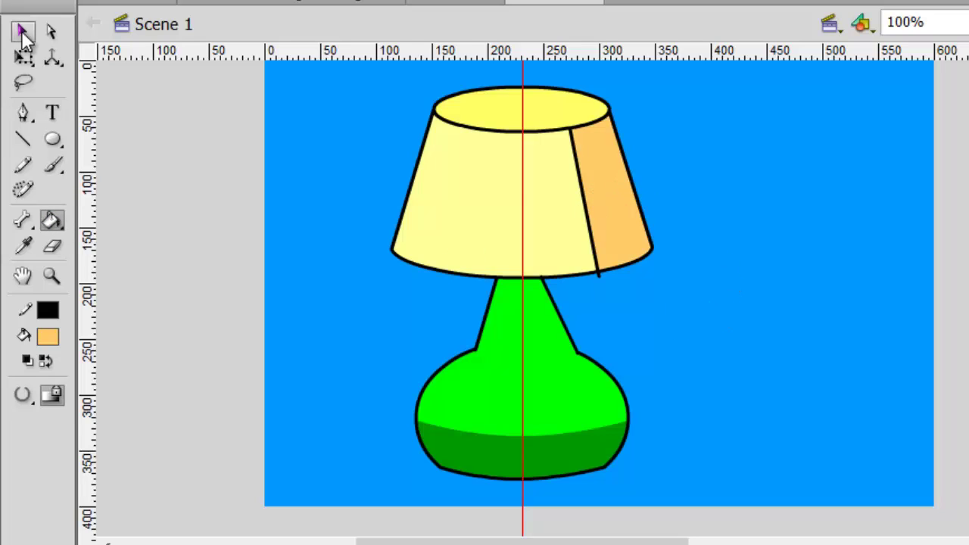
left_click(589, 215)
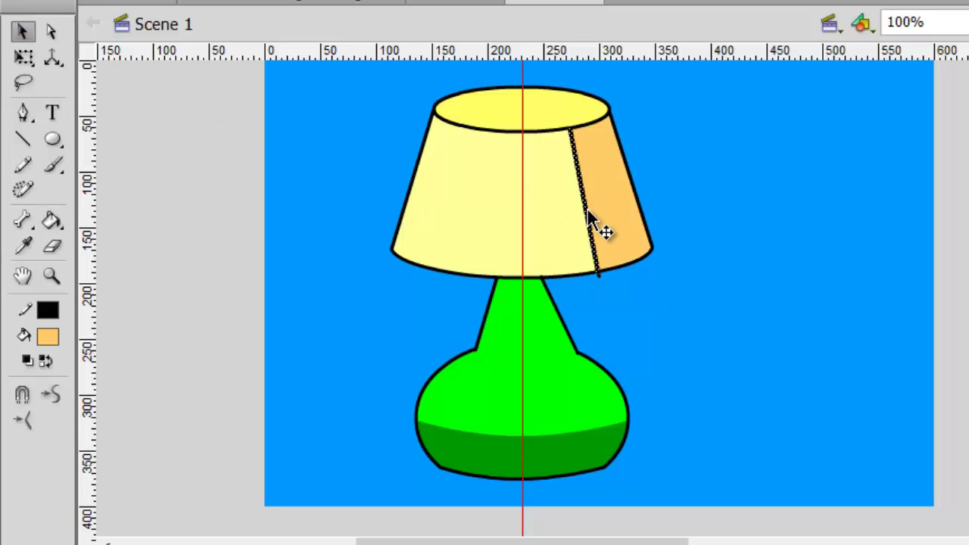
key("Delete")
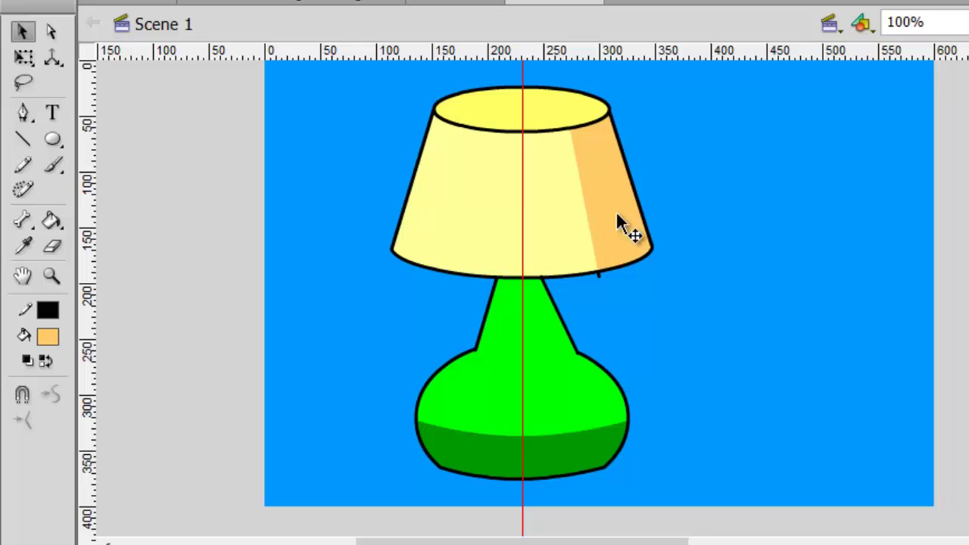
left_click(599, 277)
key("Delete")
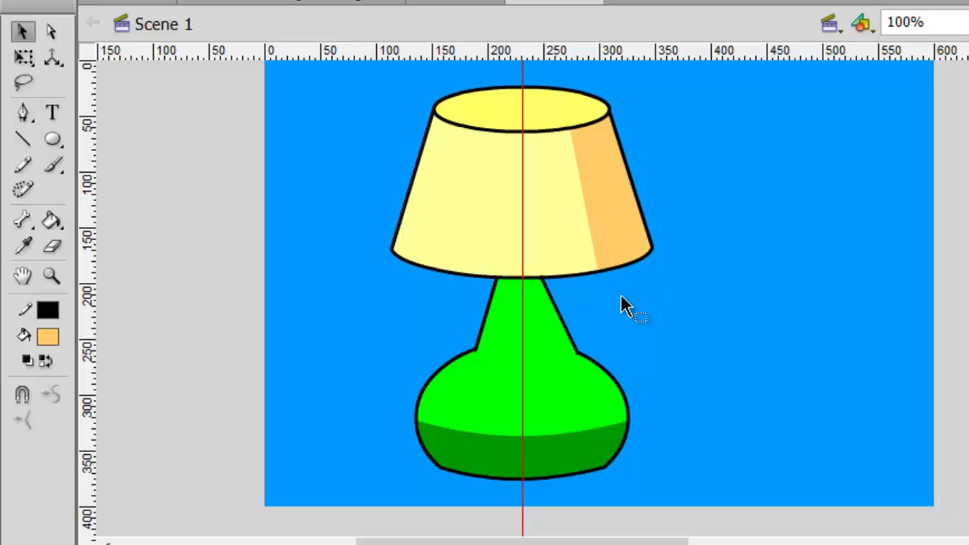